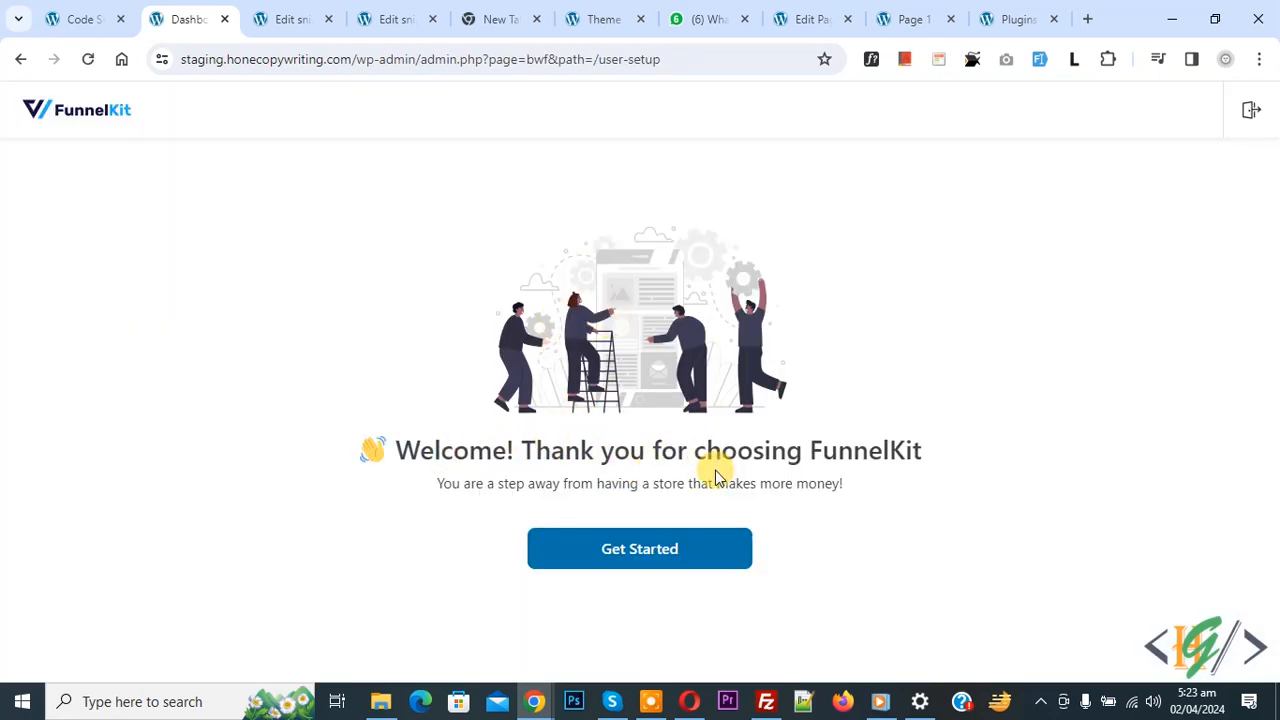
# Step: Complete the FunnelKit setup wizard by installing and activating the essential plugins, skipping the email entry, and going to the dashboard
pyautogui.click(610, 551)
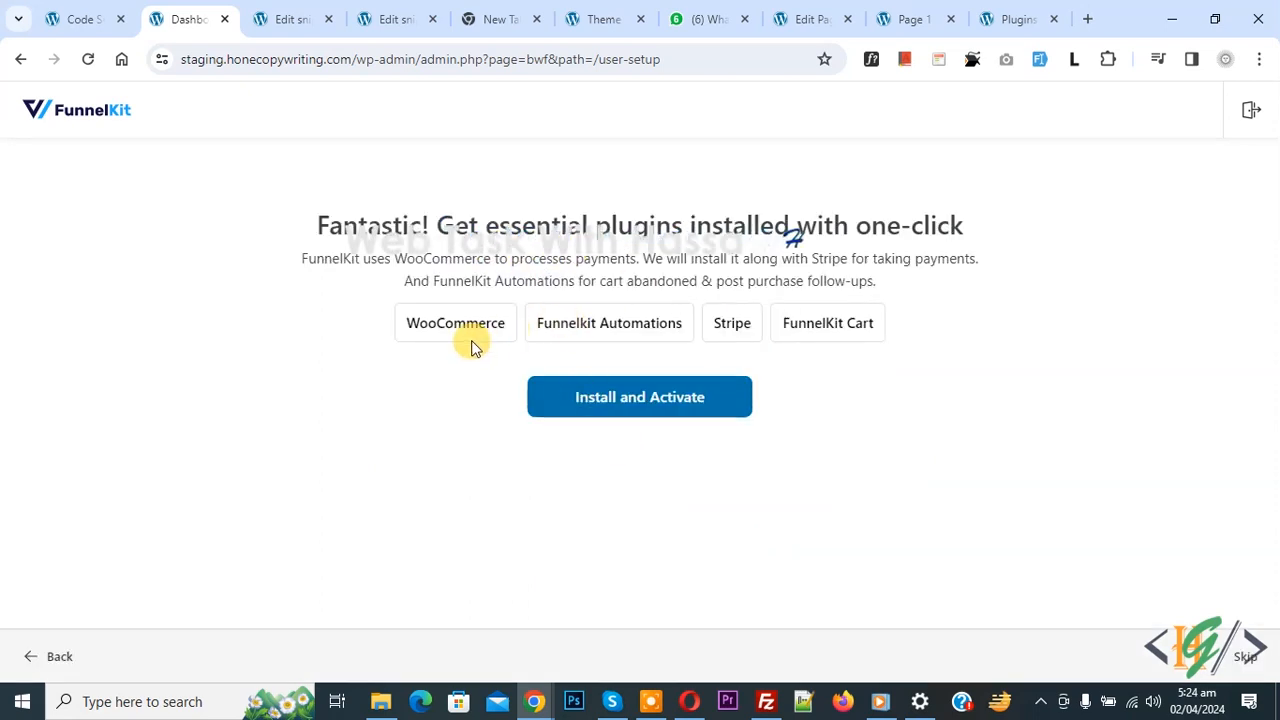
pyautogui.click(618, 393)
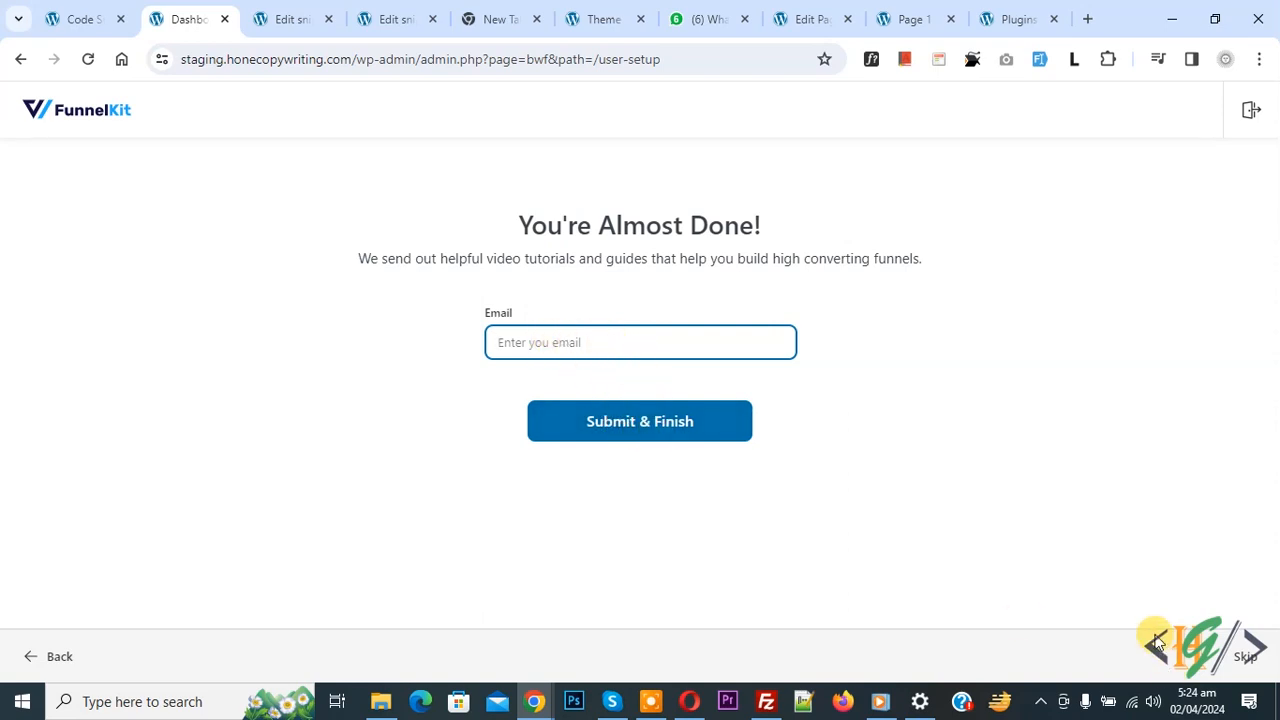
pyautogui.click(1250, 660)
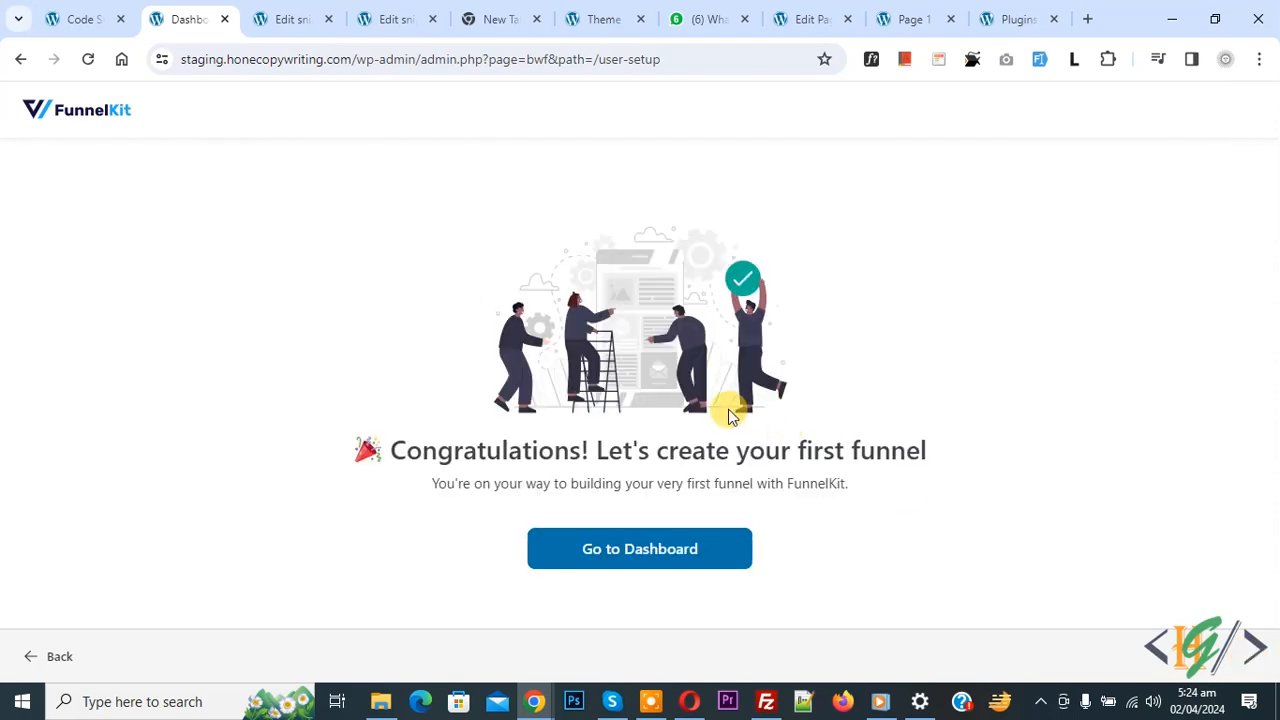
pyautogui.click(672, 548)
# Step: Open FunnelKit's Cart settings and enable the cart
pyautogui.scroll(-3, 531, 329)
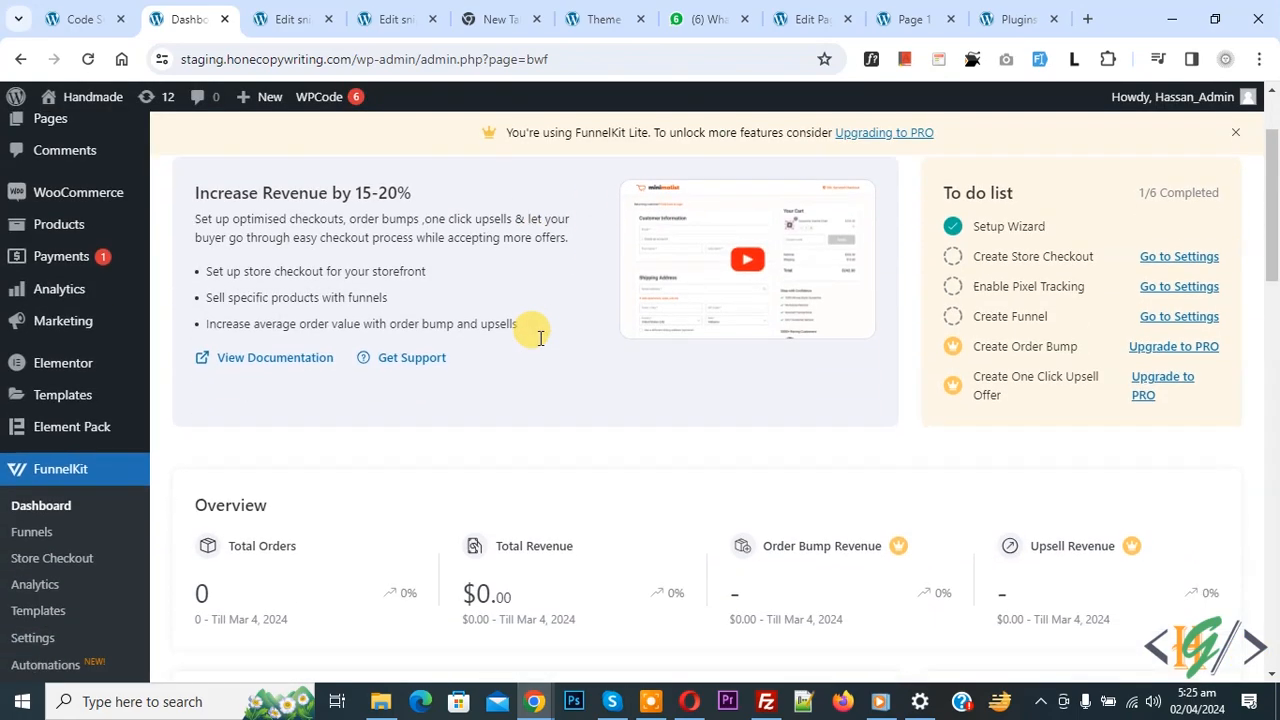
pyautogui.scroll(-1, 555, 368)
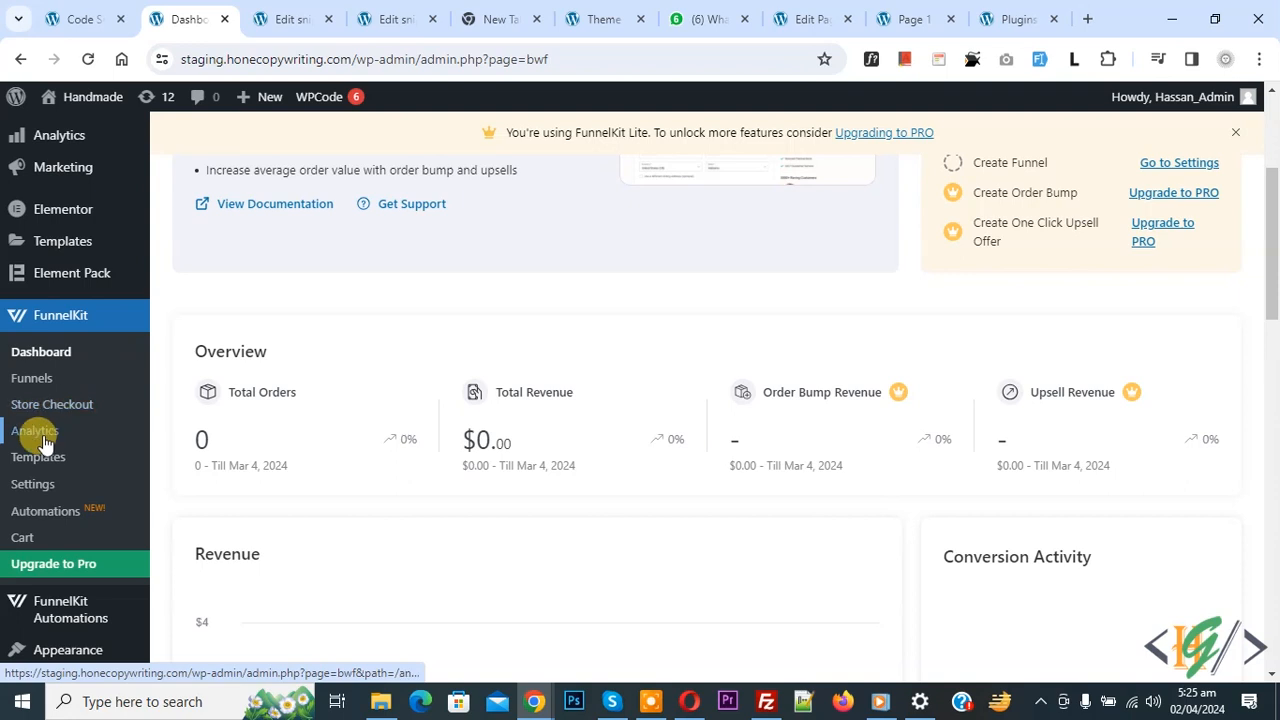
pyautogui.click(40, 541)
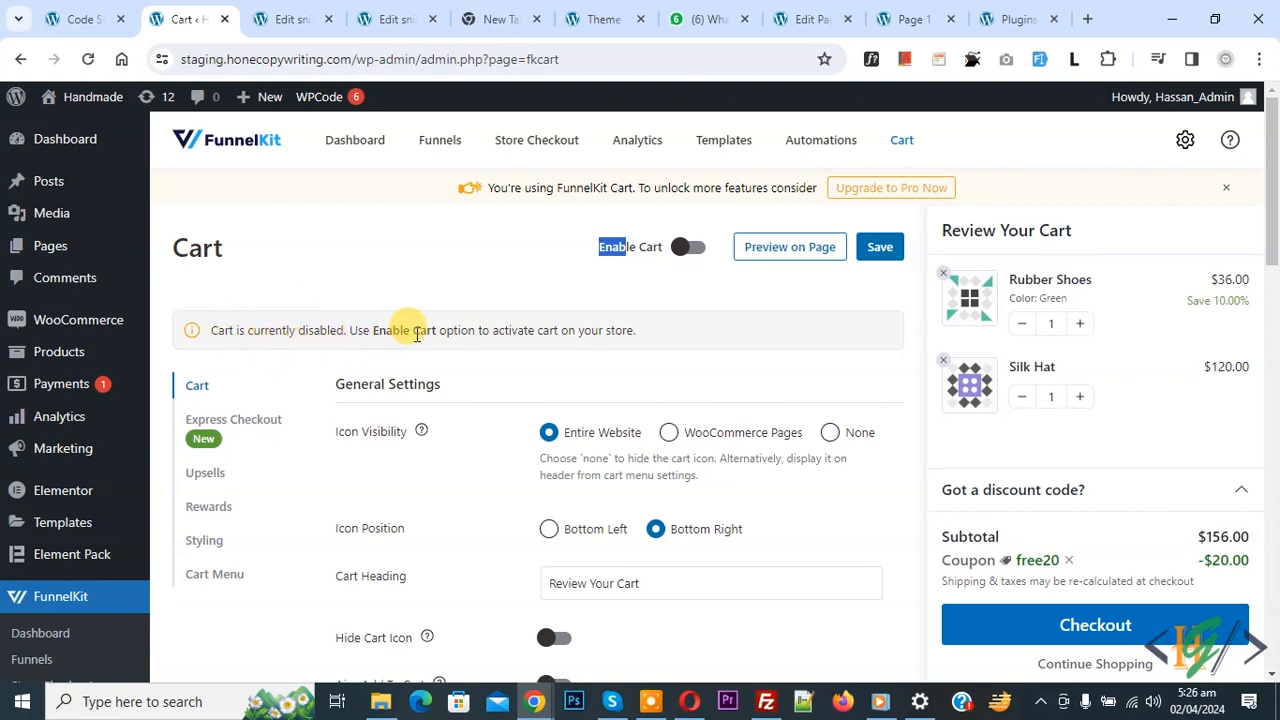
pyautogui.click(620, 257)
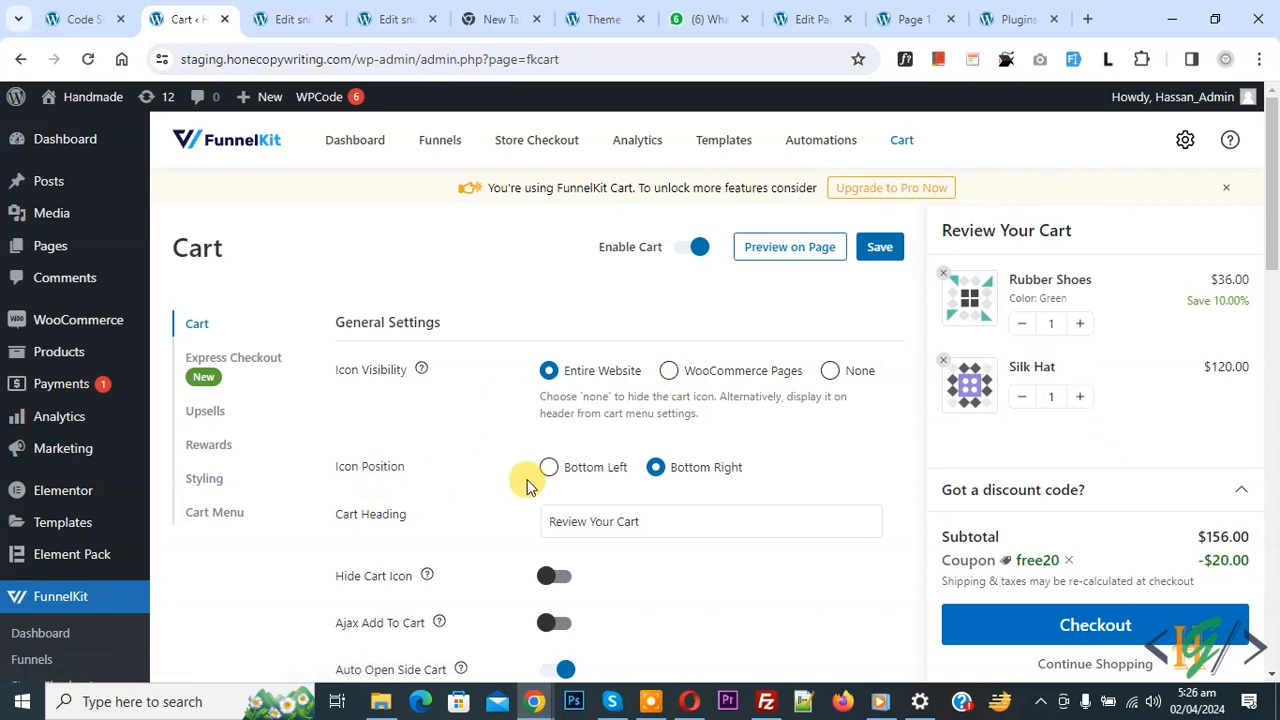
# Step: Review the Cart settings from General, Coupon Field and Cart Summary through Checkout Section and Empty Cart, plus the Express Checkout settings
pyautogui.scroll(-1, 527, 485)
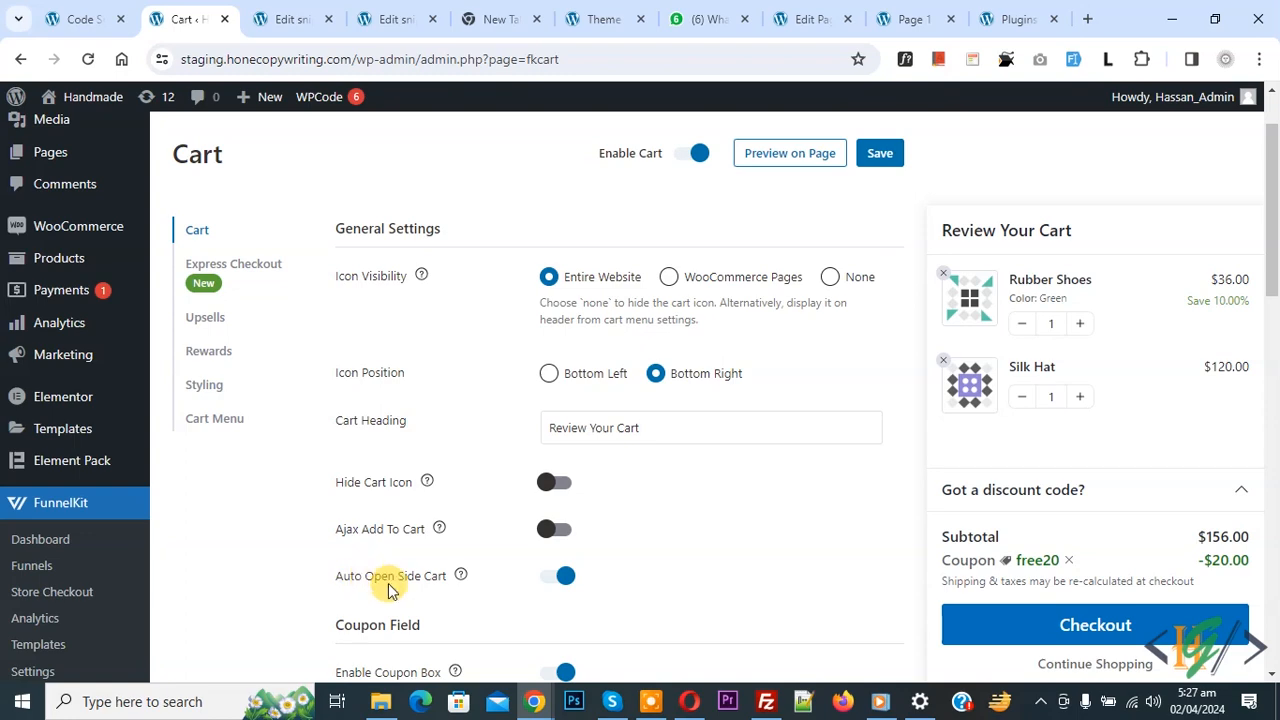
pyautogui.scroll(-1, 620, 413)
pyautogui.scroll(-1, 560, 440)
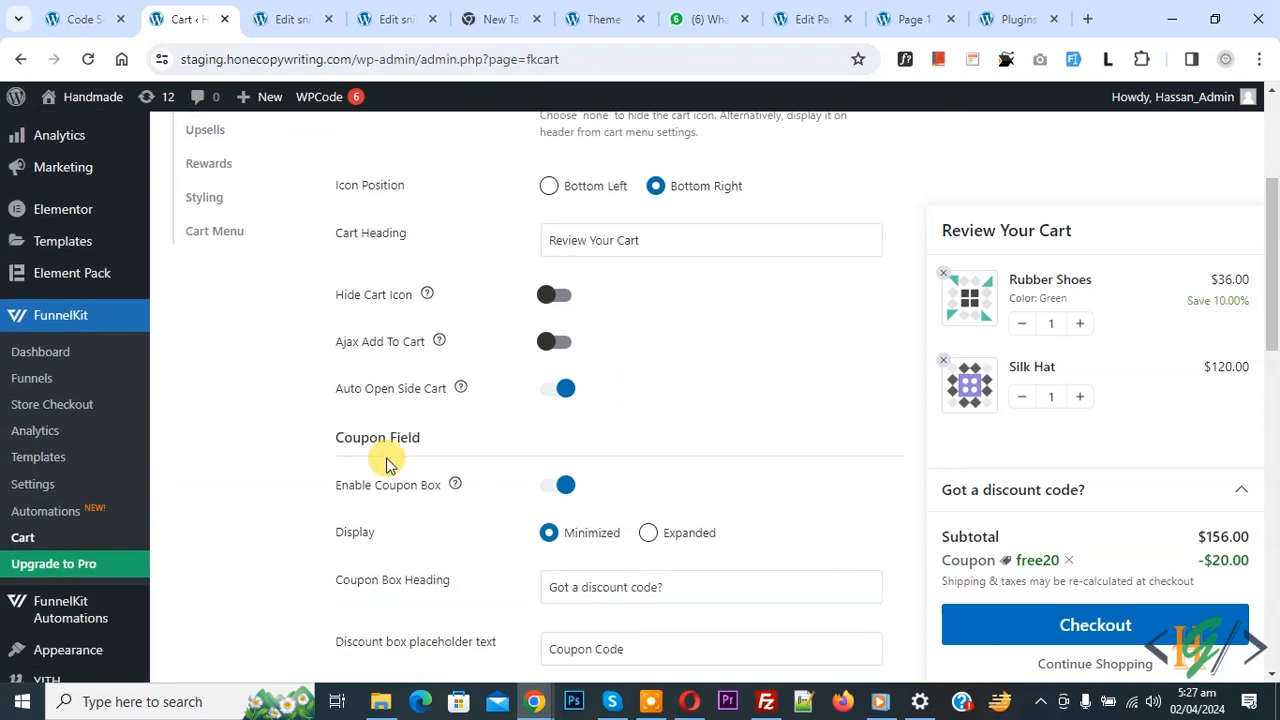
pyautogui.scroll(-1, 590, 500)
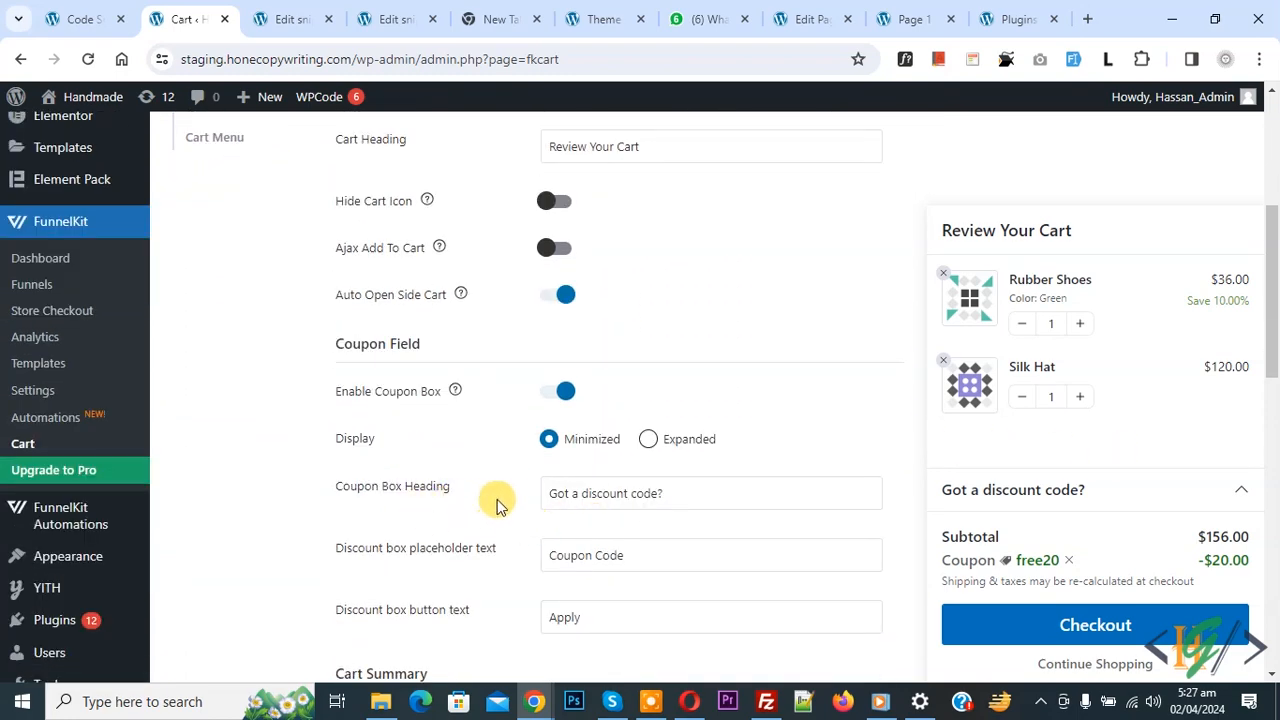
pyautogui.scroll(-3, 503, 500)
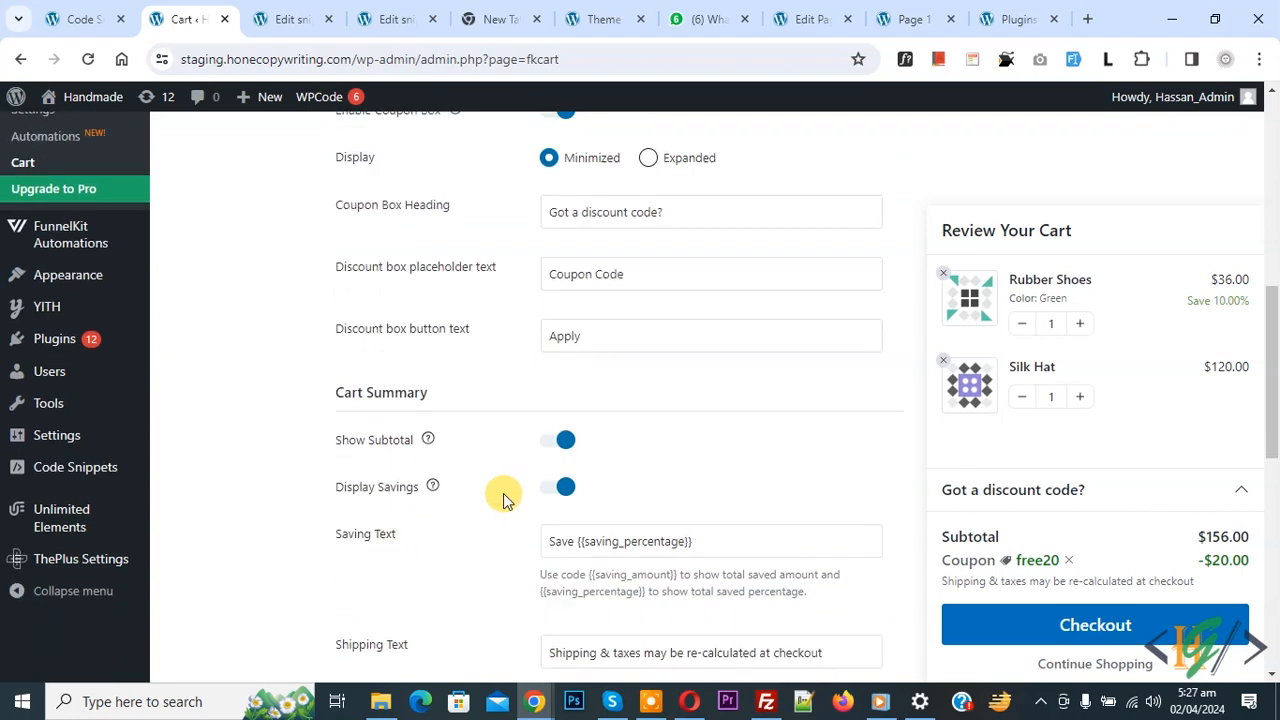
pyautogui.scroll(-5, 503, 500)
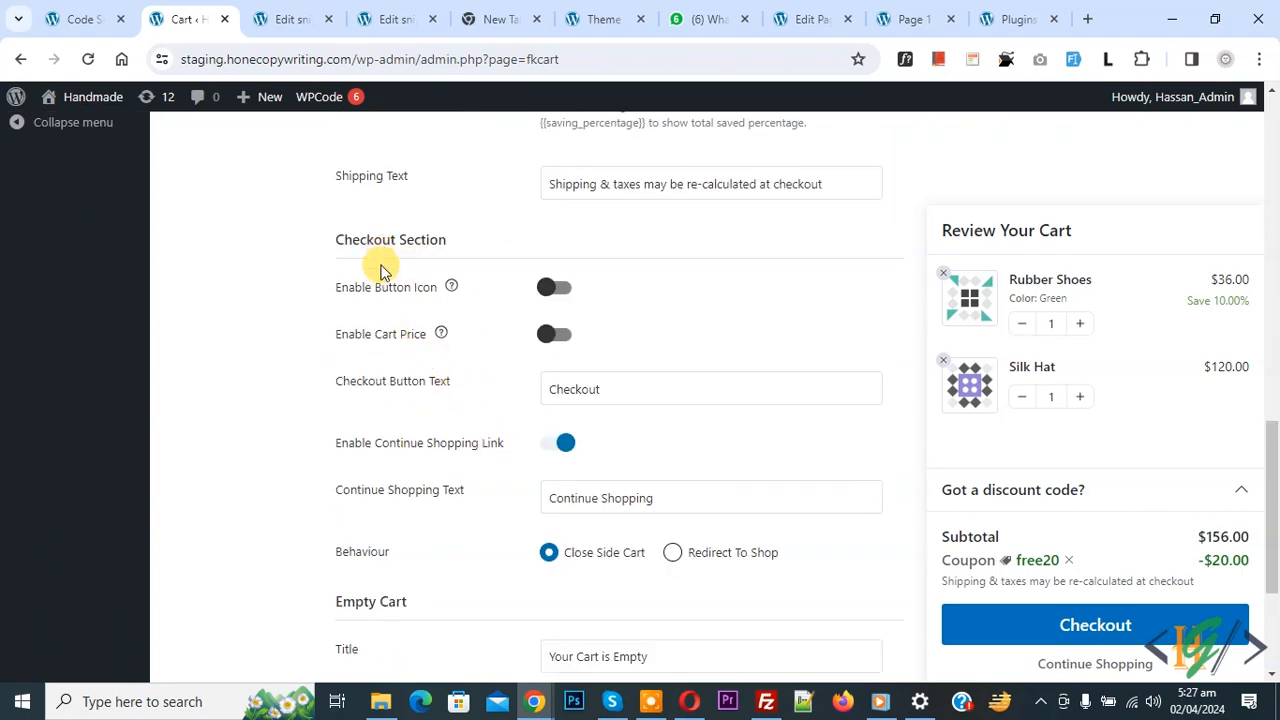
pyautogui.scroll(-3, 443, 457)
pyautogui.moveTo(1273, 605); pyautogui.dragTo(1270, 243)
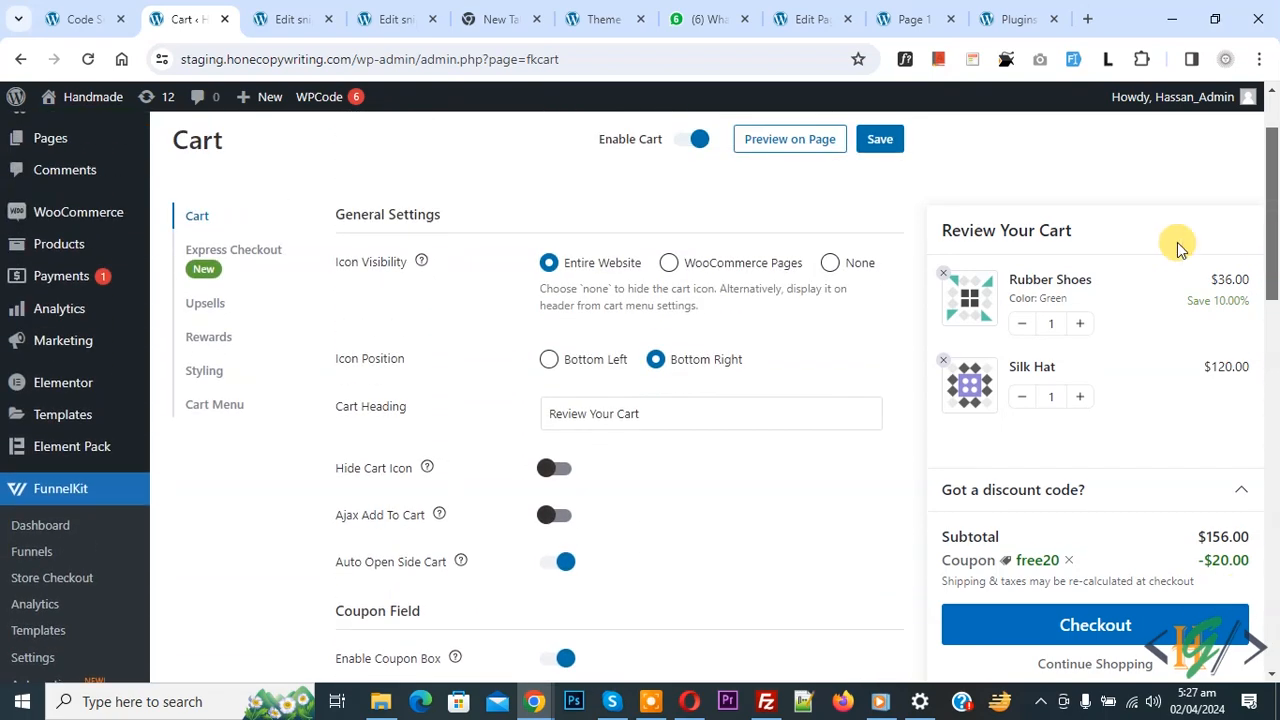
pyautogui.click(238, 258)
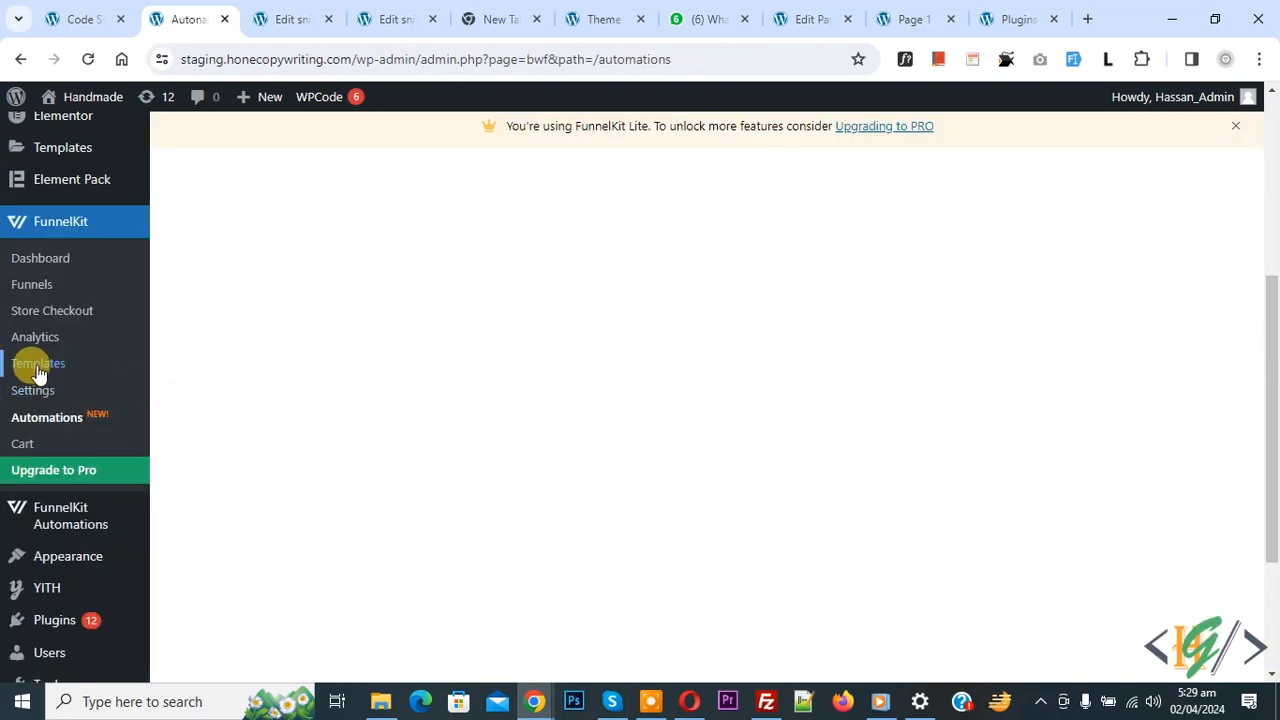
# Step: Look over the Elementor designs in FunnelKit's funnel templates library
pyautogui.click(34, 366)
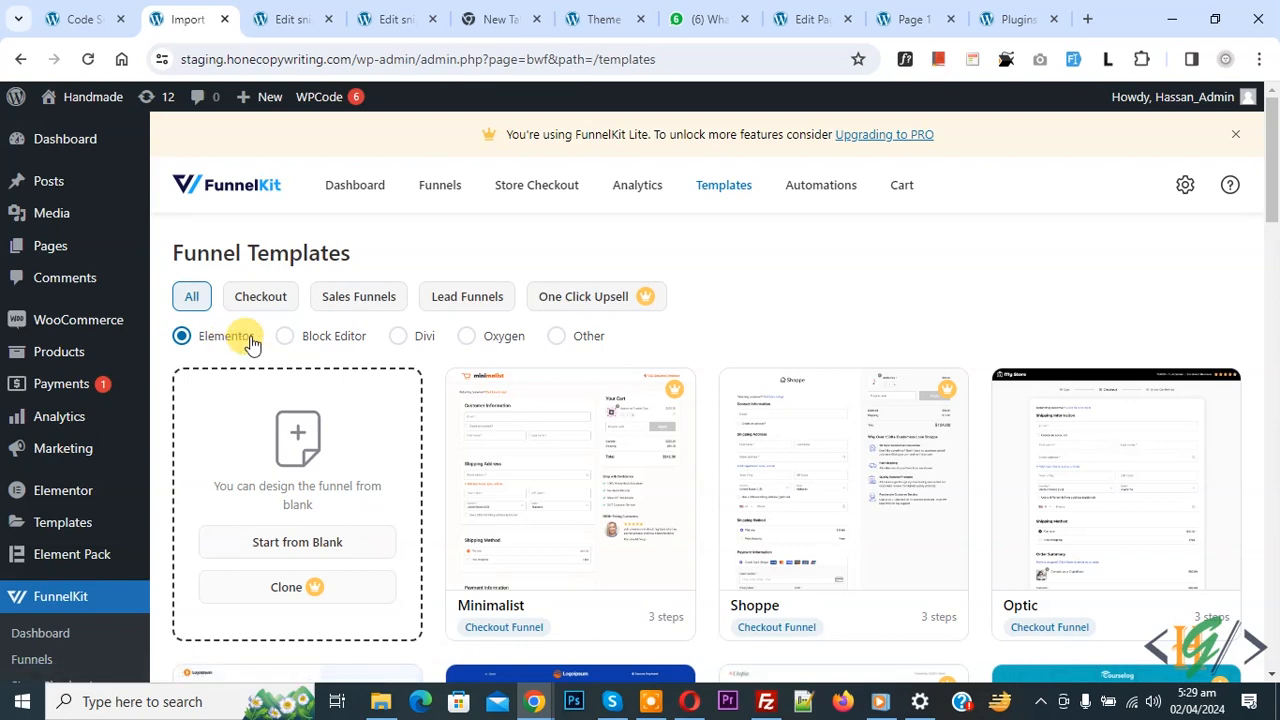
pyautogui.moveTo(583, 403)
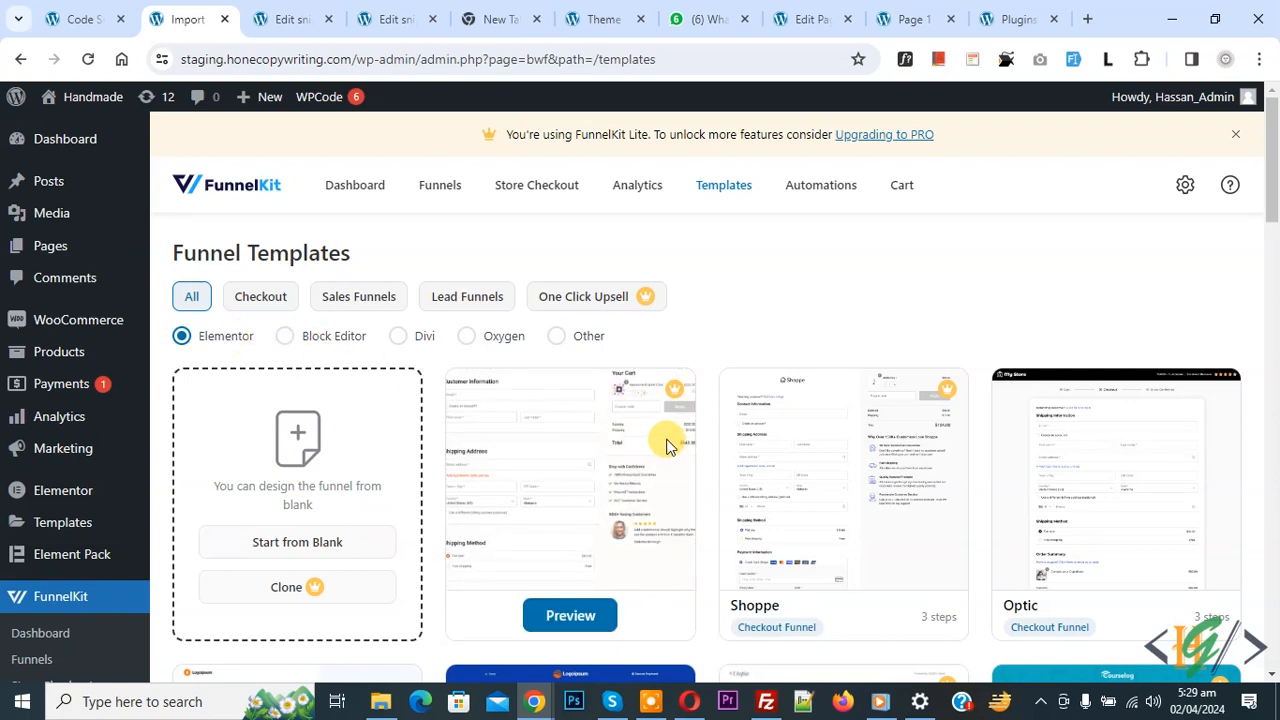
pyautogui.scroll(-2, 551, 402)
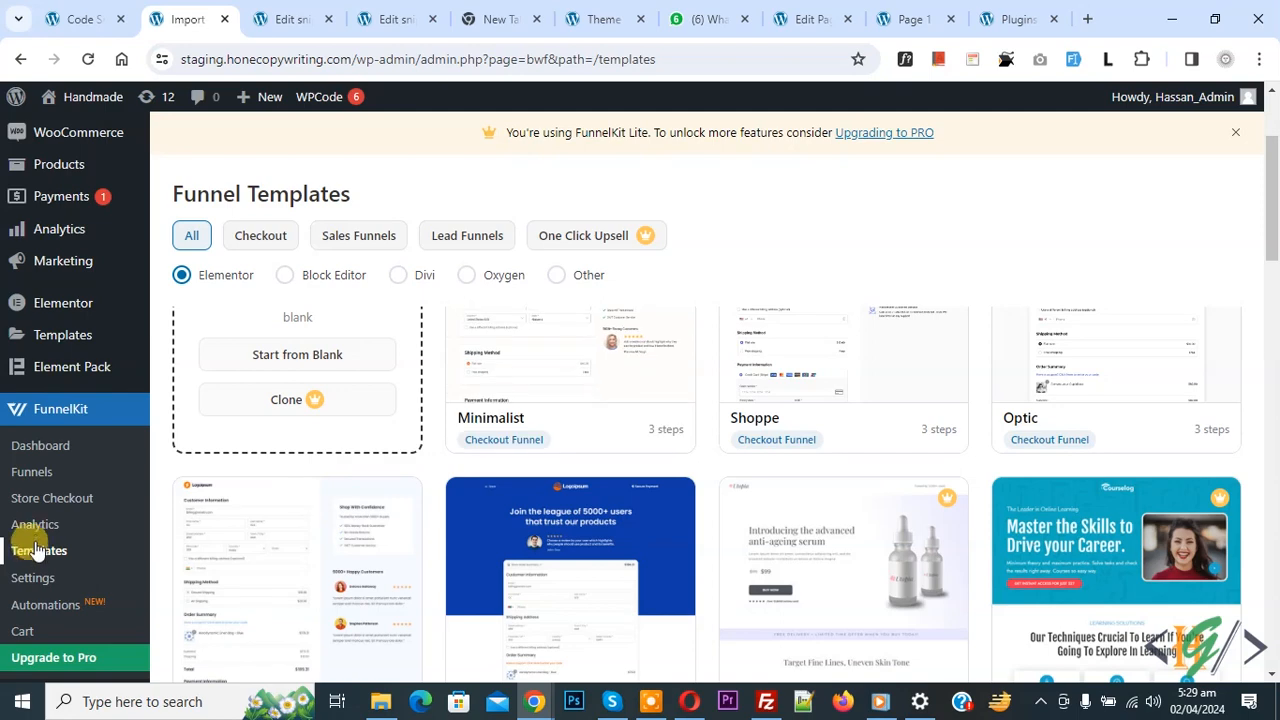
# Step: Look over FunnelKit's Funnels analytics overview and the Store Checkout page
pyautogui.click(35, 526)
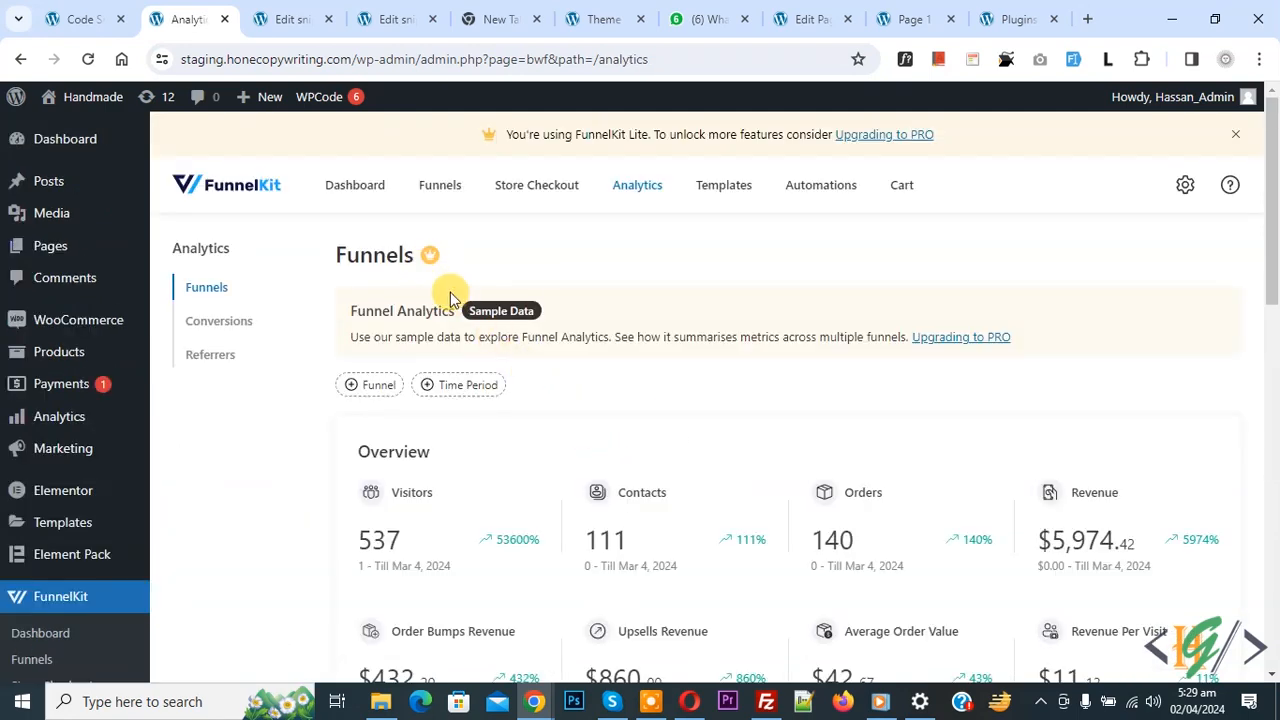
pyautogui.scroll(-2, 451, 298)
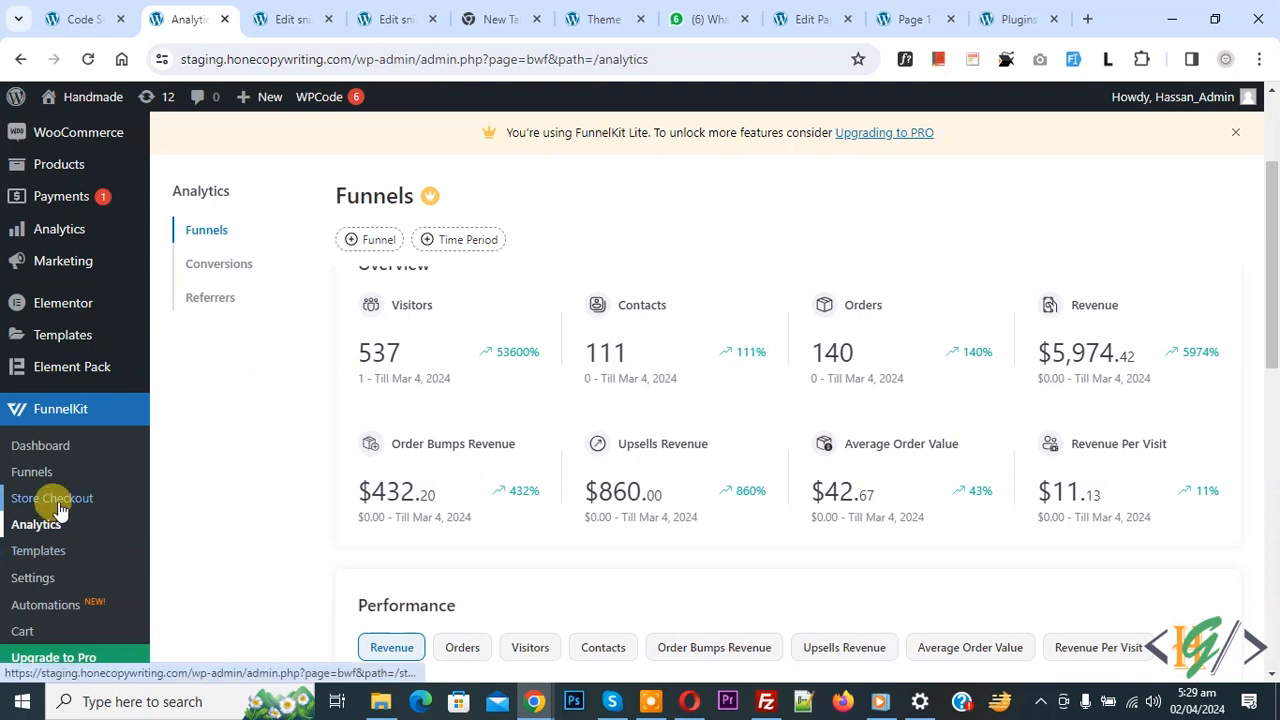
pyautogui.click(30, 500)
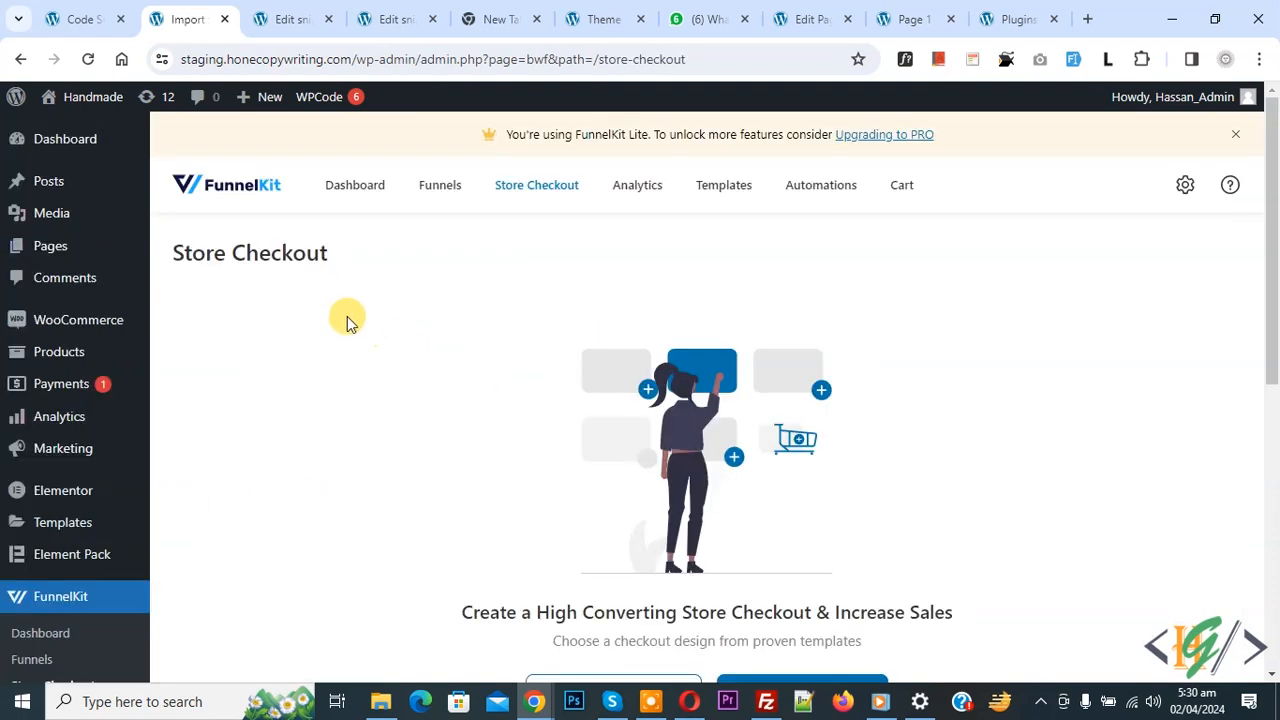
pyautogui.scroll(-2, 500, 354)
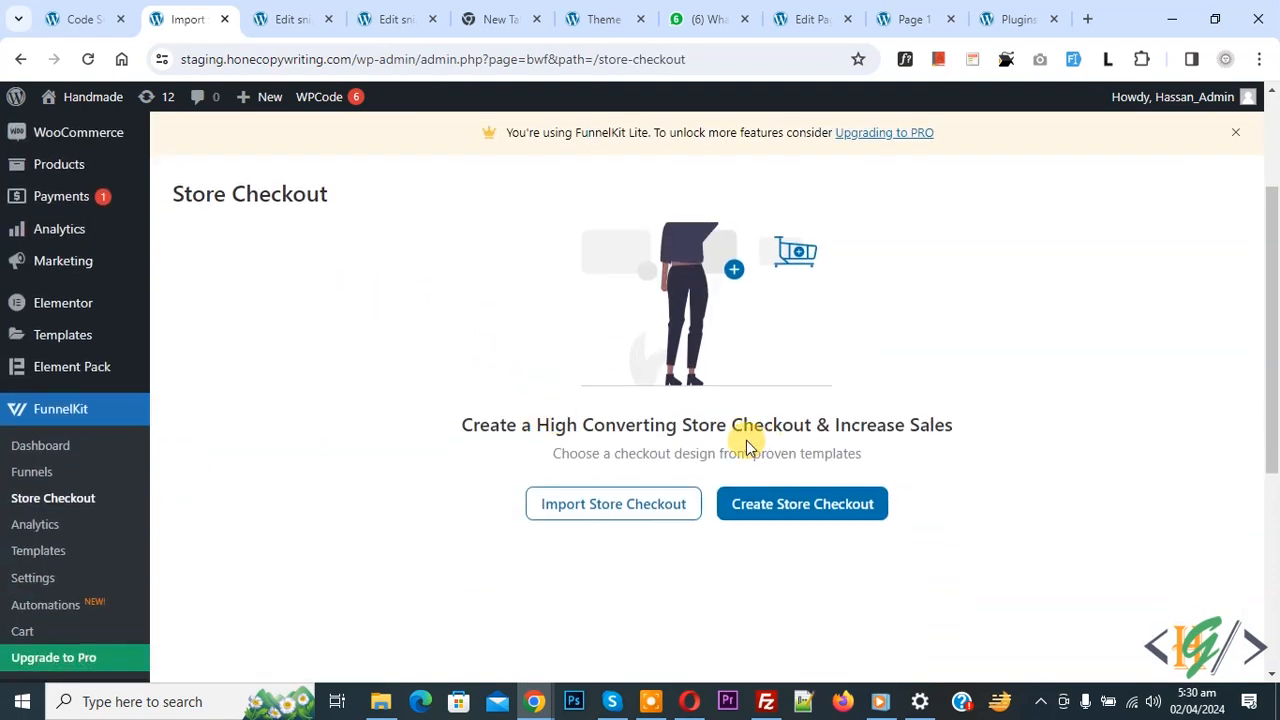
# Step: Examine FunnelKit's General settings, including the default page builder choices, permalinks, Stripe gateway and Google Maps sections
pyautogui.click(30, 580)
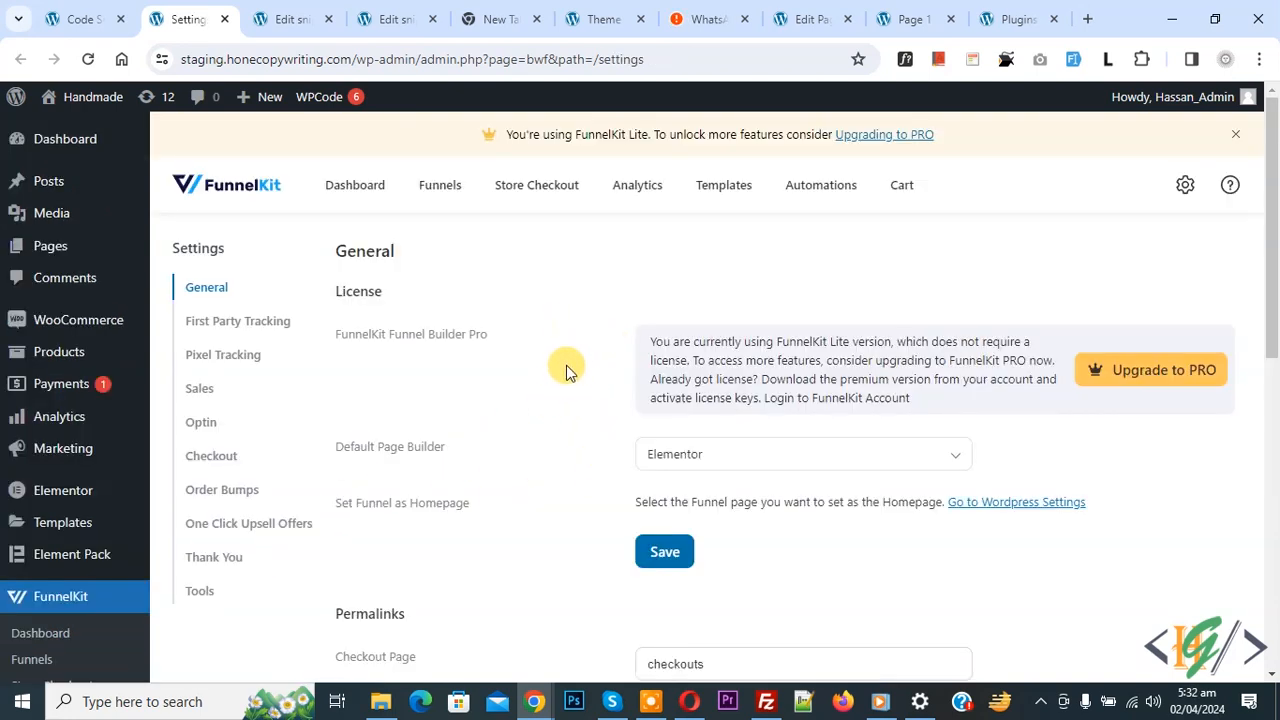
pyautogui.scroll(-1, 556, 347)
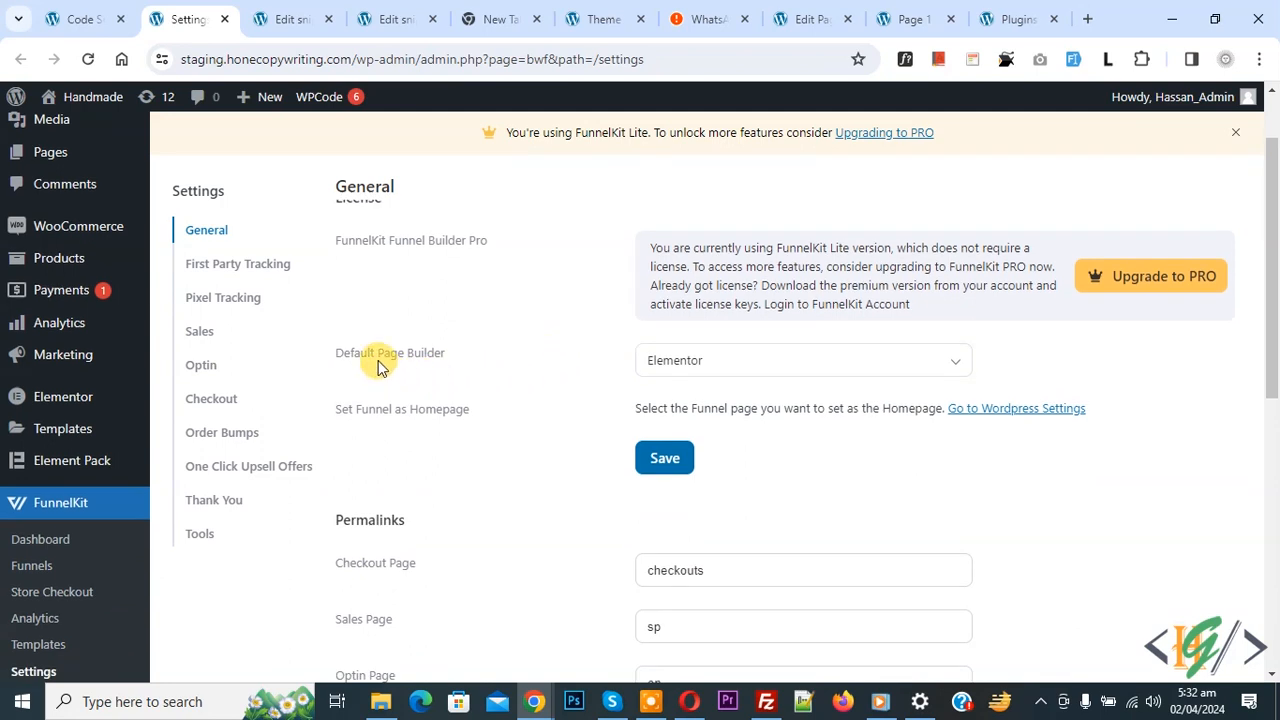
pyautogui.click(731, 365)
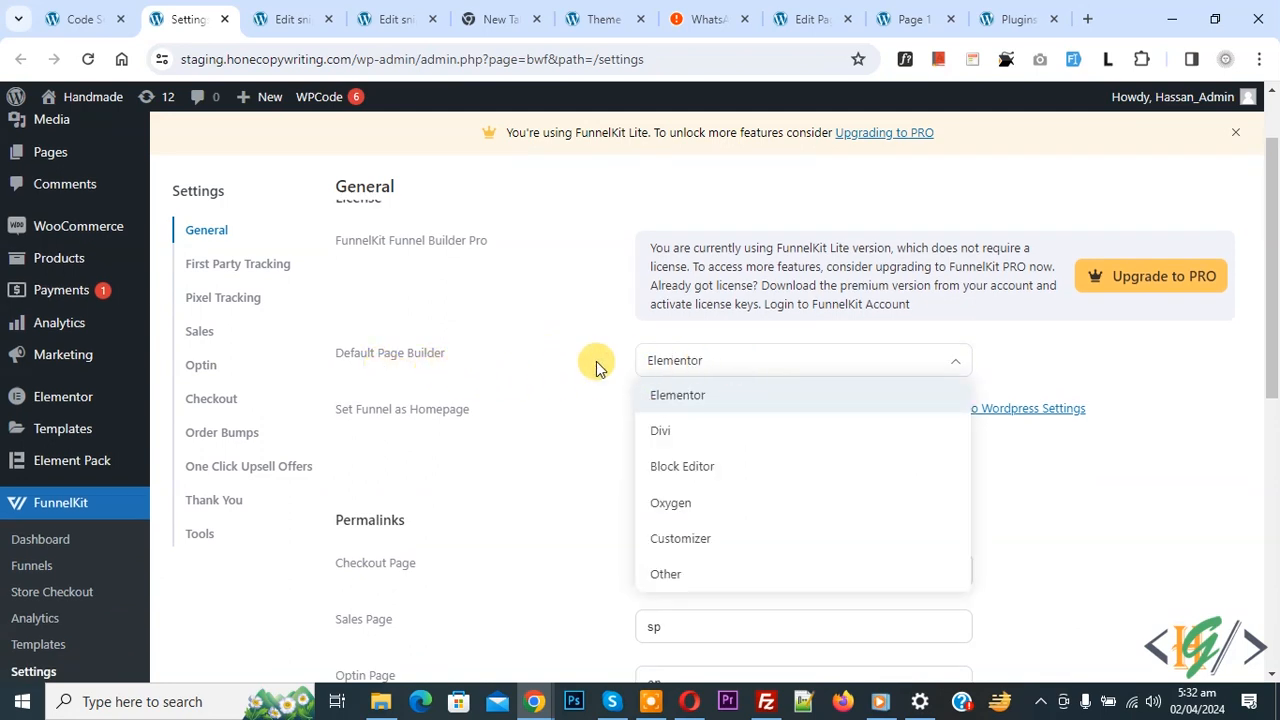
pyautogui.click(595, 363)
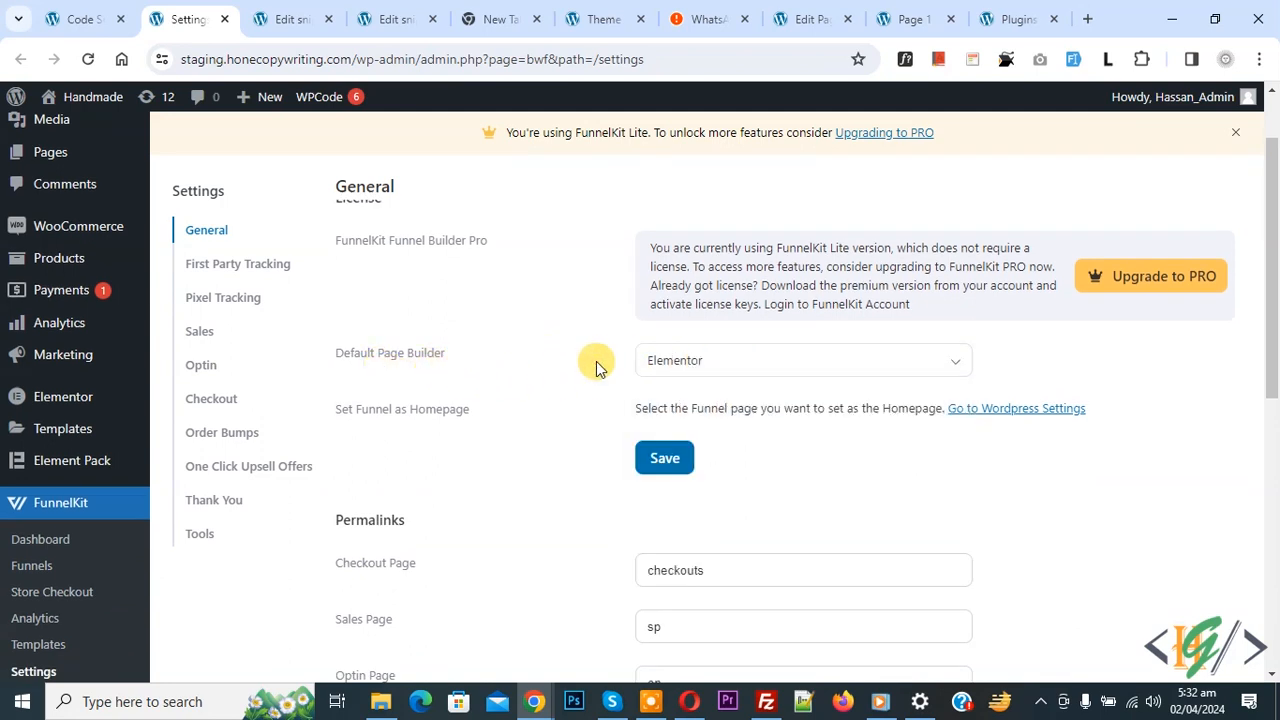
pyautogui.scroll(-2, 595, 365)
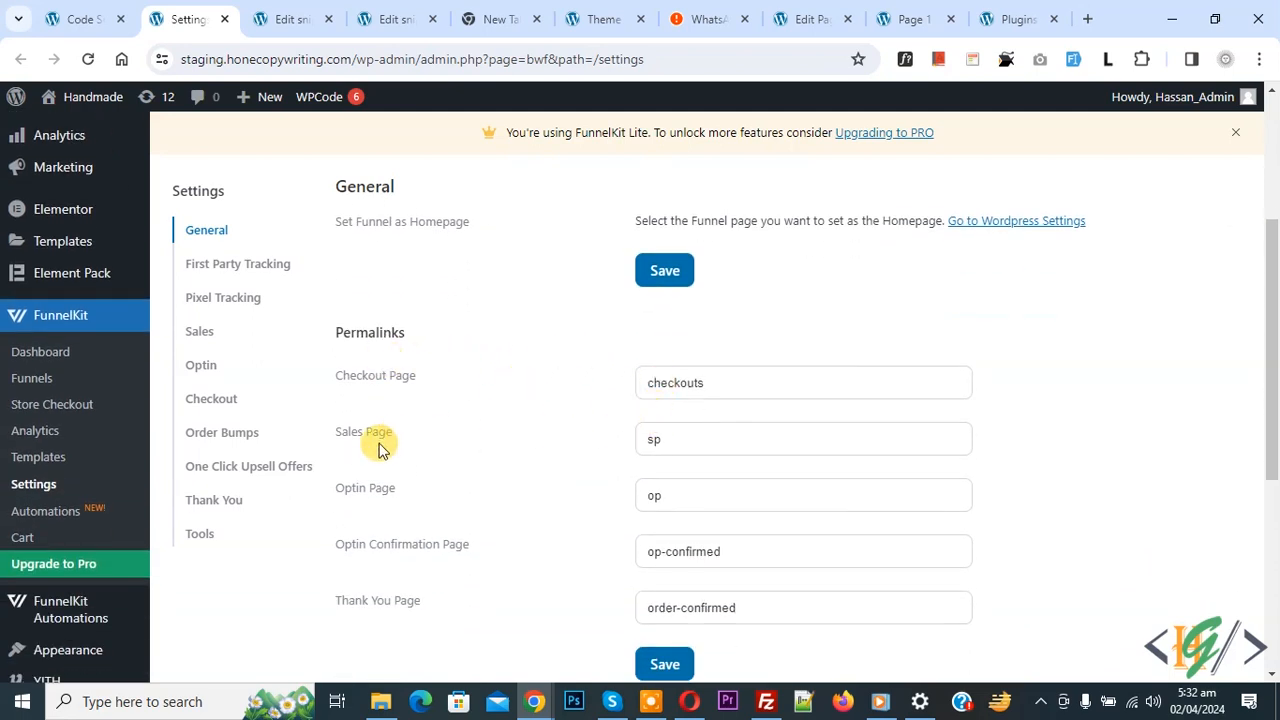
pyautogui.scroll(-1, 591, 443)
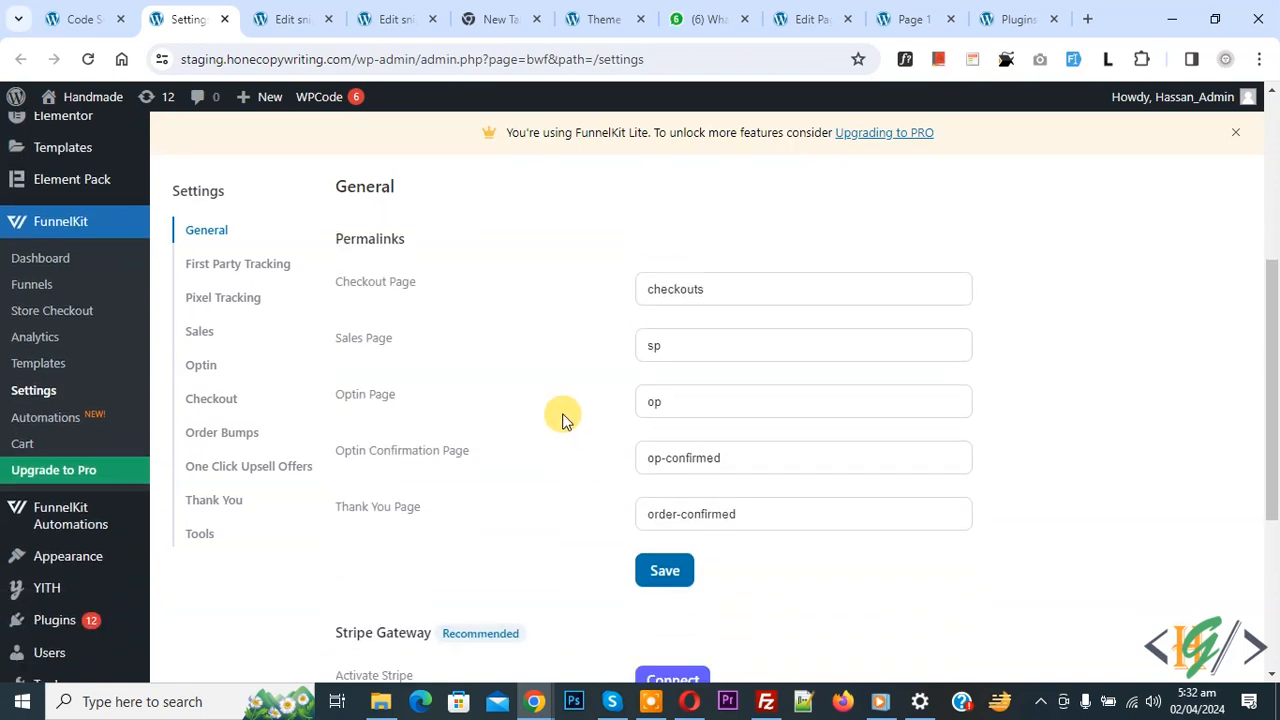
pyautogui.scroll(-2, 563, 420)
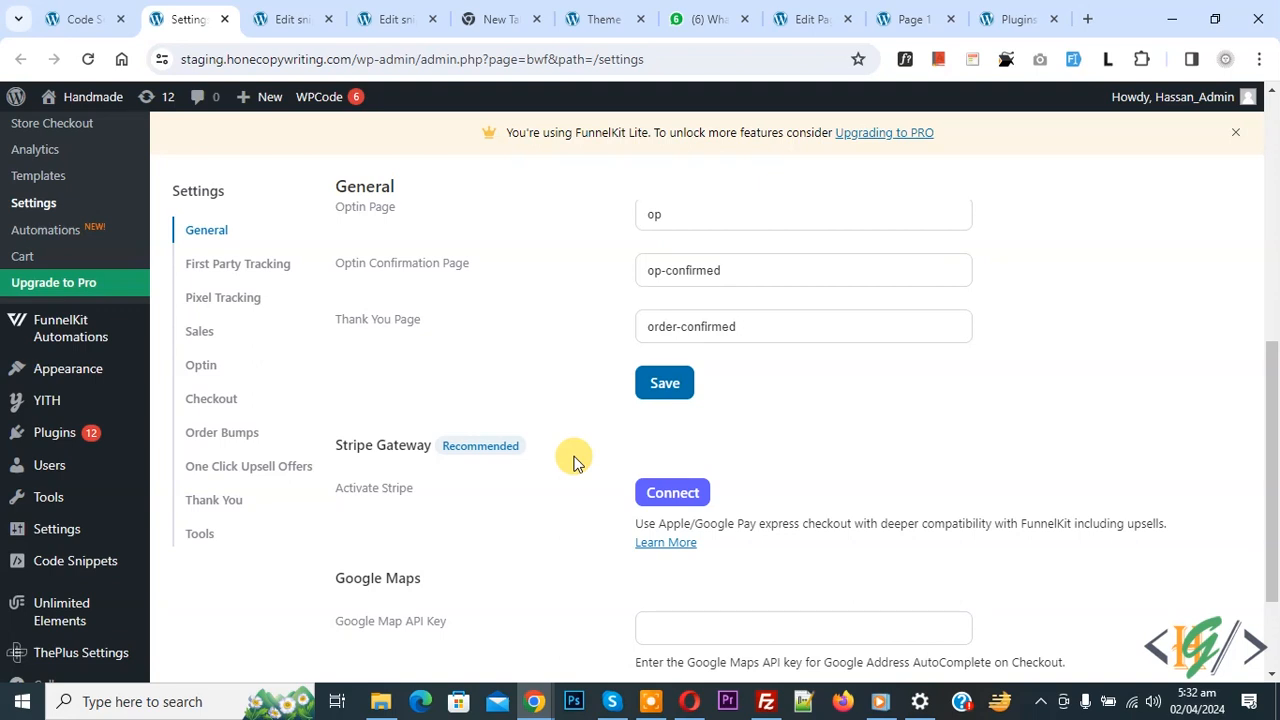
pyautogui.scroll(-2, 549, 466)
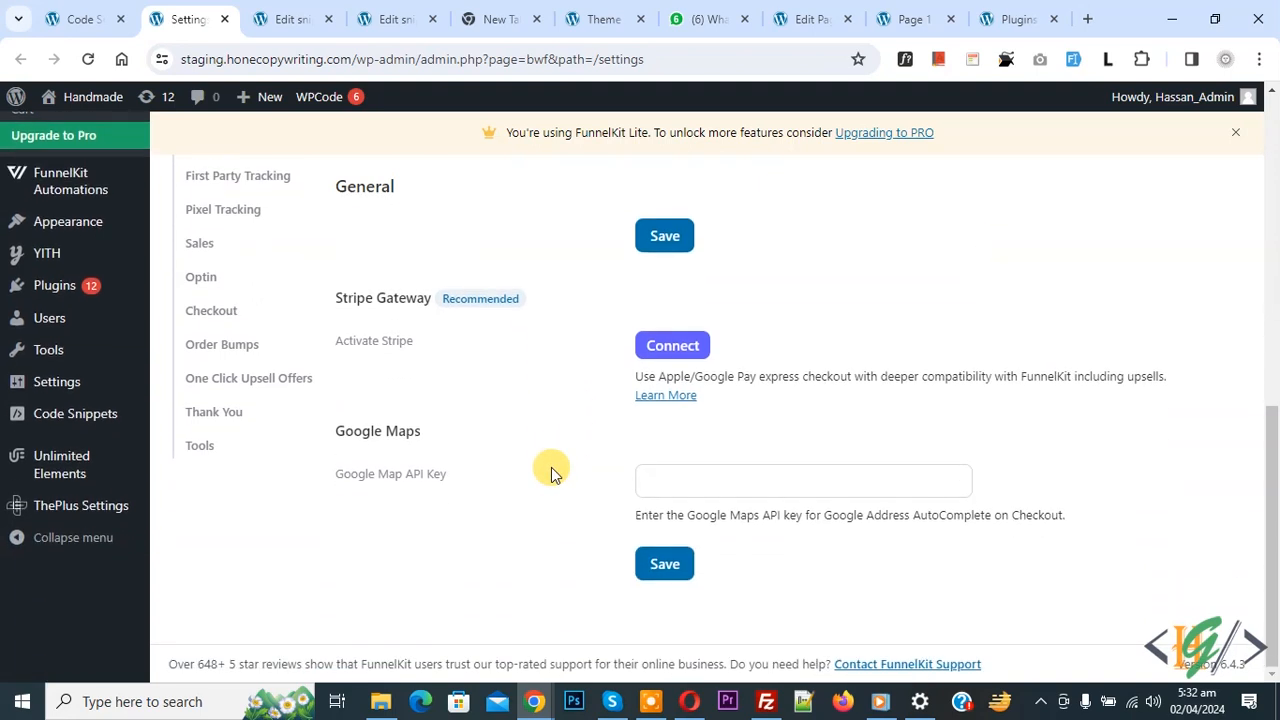
pyautogui.scroll(2, 520, 456)
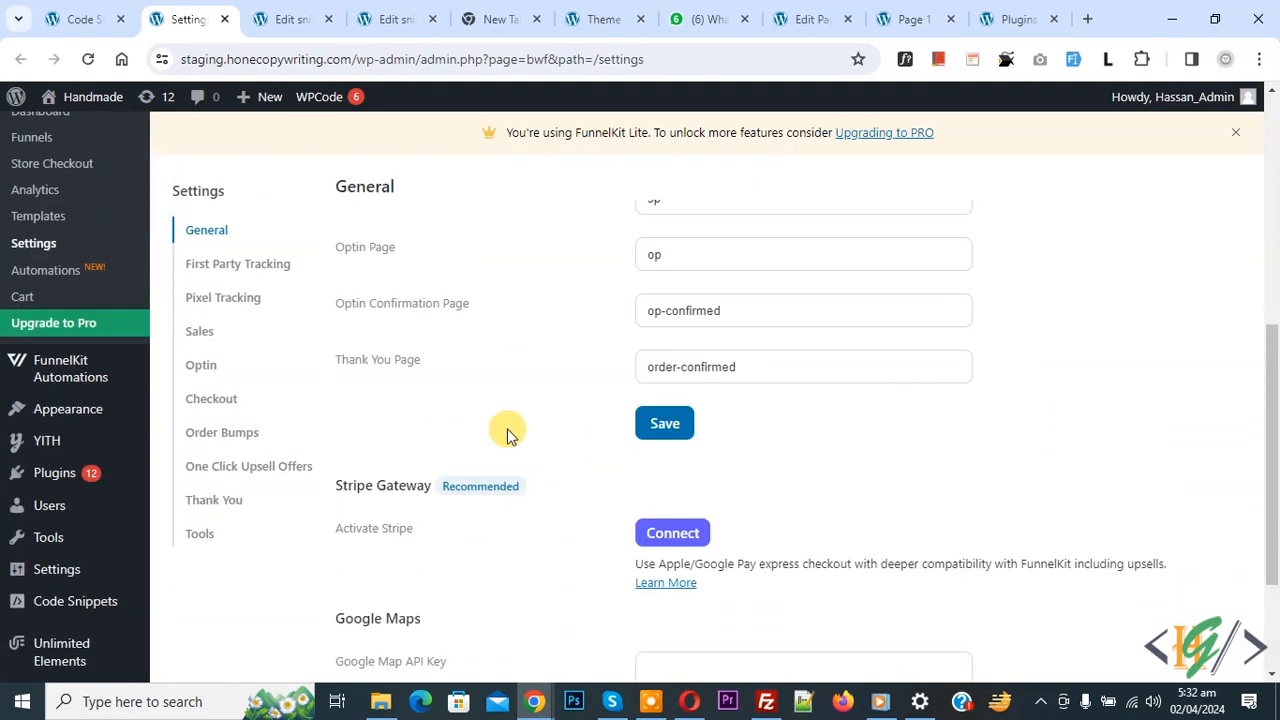
# Step: View the Checkout and Sales sections of the FunnelKit settings
pyautogui.click(211, 398)
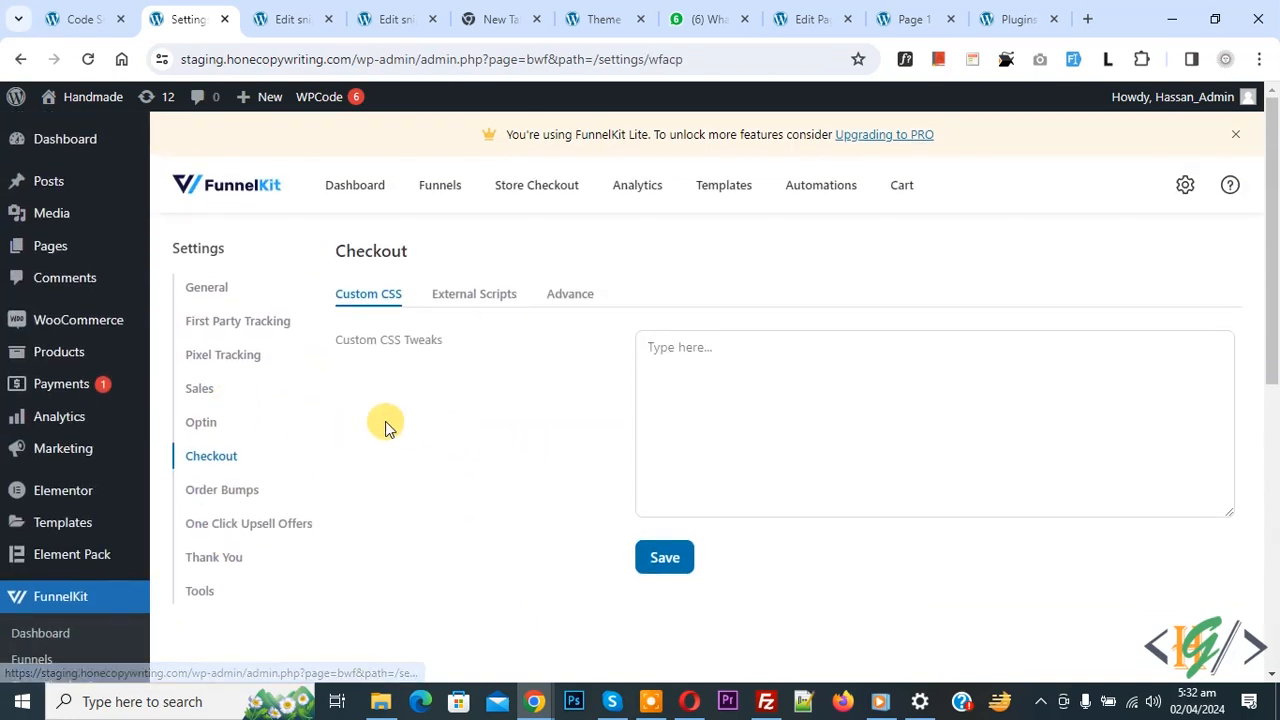
pyautogui.click(199, 388)
pyautogui.scroll(-1, 452, 383)
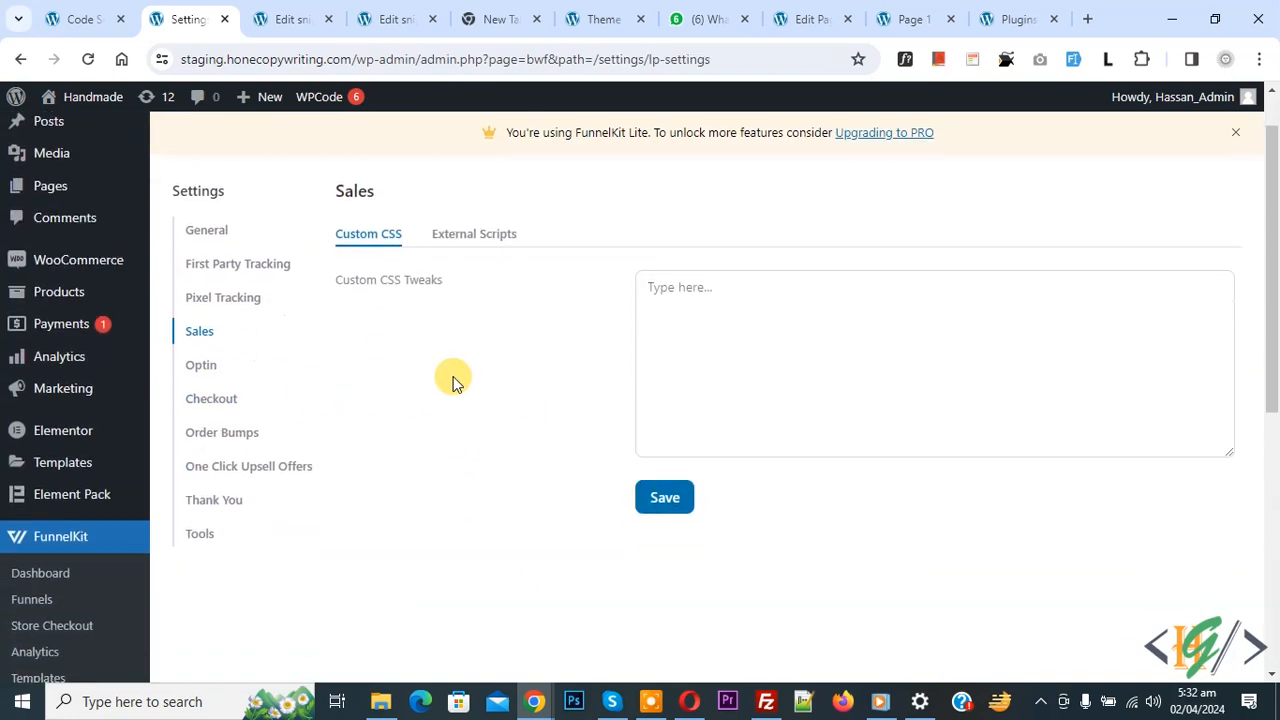
# Step: Open FunnelKit's Funnels page and start creating a new funnel to reach the template choices
pyautogui.scroll(-1, 452, 383)
pyautogui.click(32, 471)
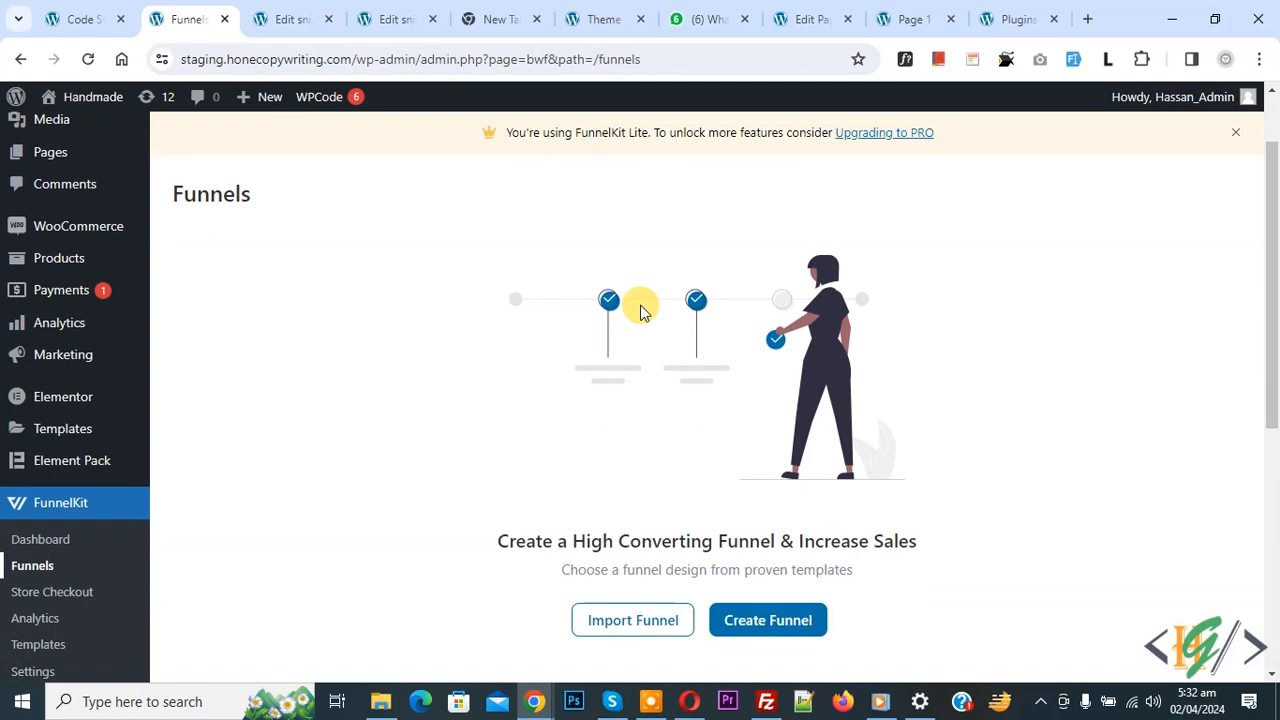
pyautogui.scroll(-3, 641, 308)
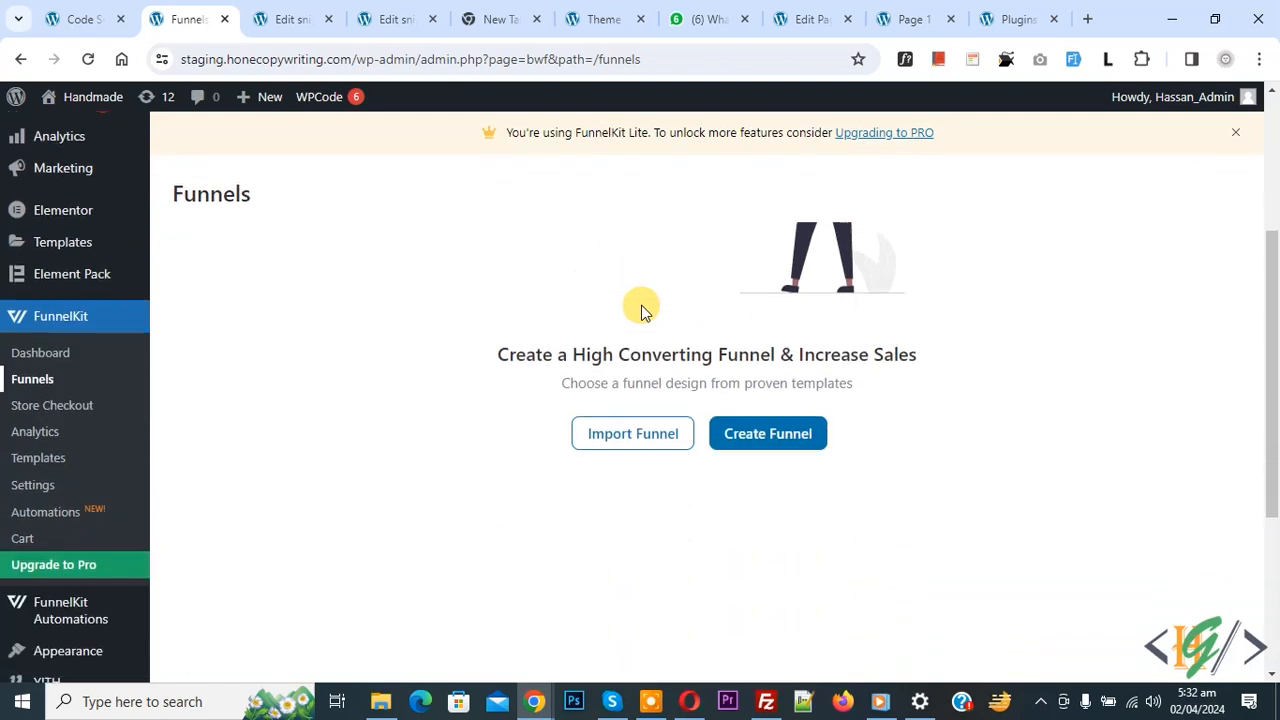
pyautogui.click(763, 437)
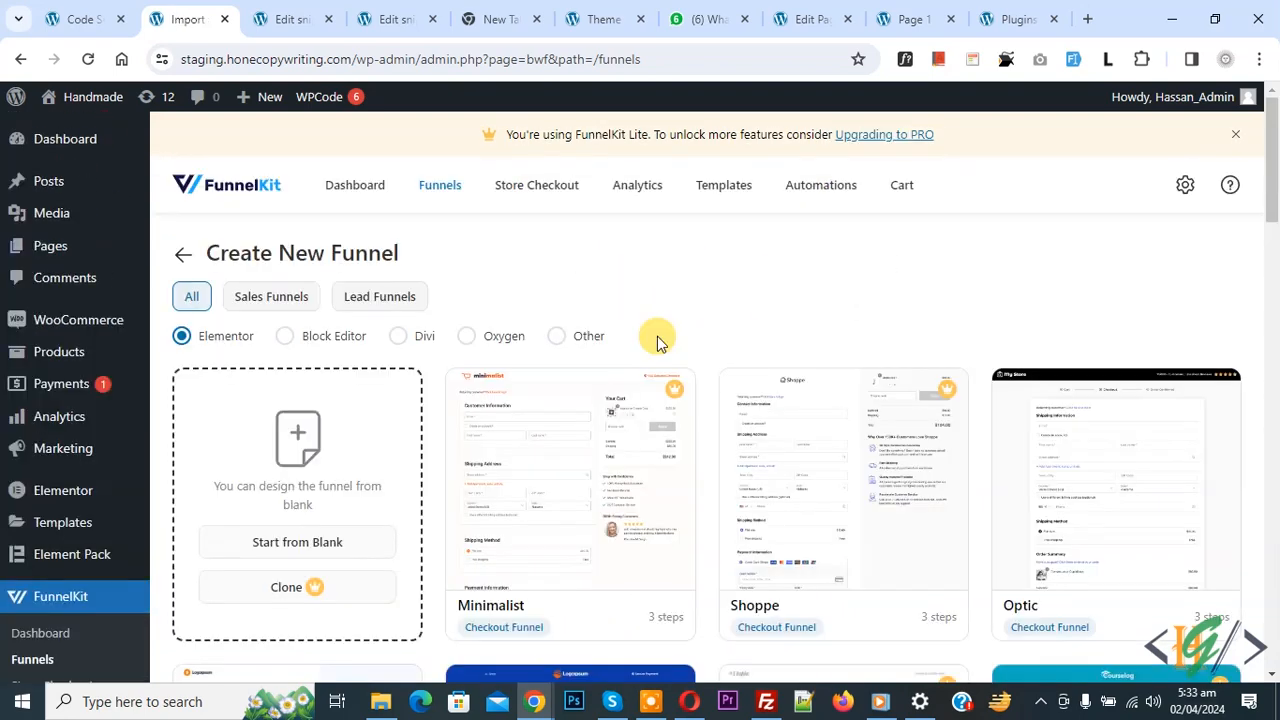
# Step: Filter the funnel templates to Sales Funnels for Elementor and preview the Presenter smartwatch template
pyautogui.click(280, 310)
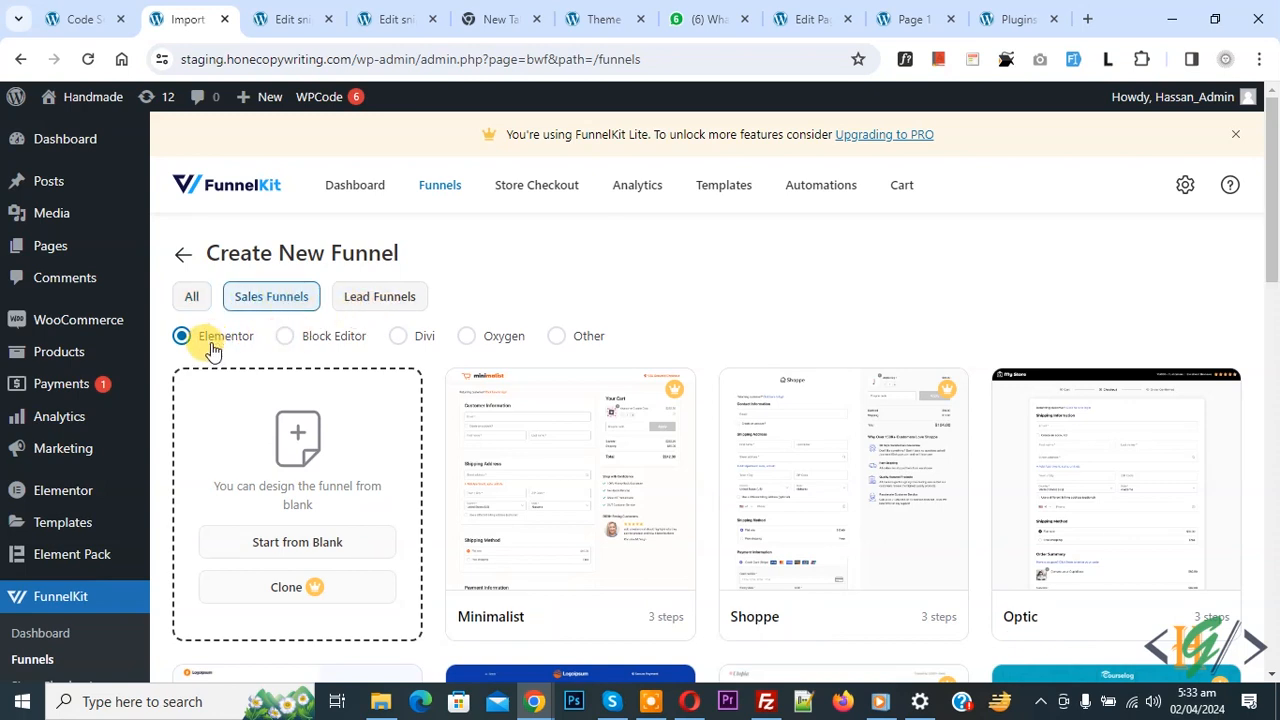
pyautogui.scroll(-2, 714, 318)
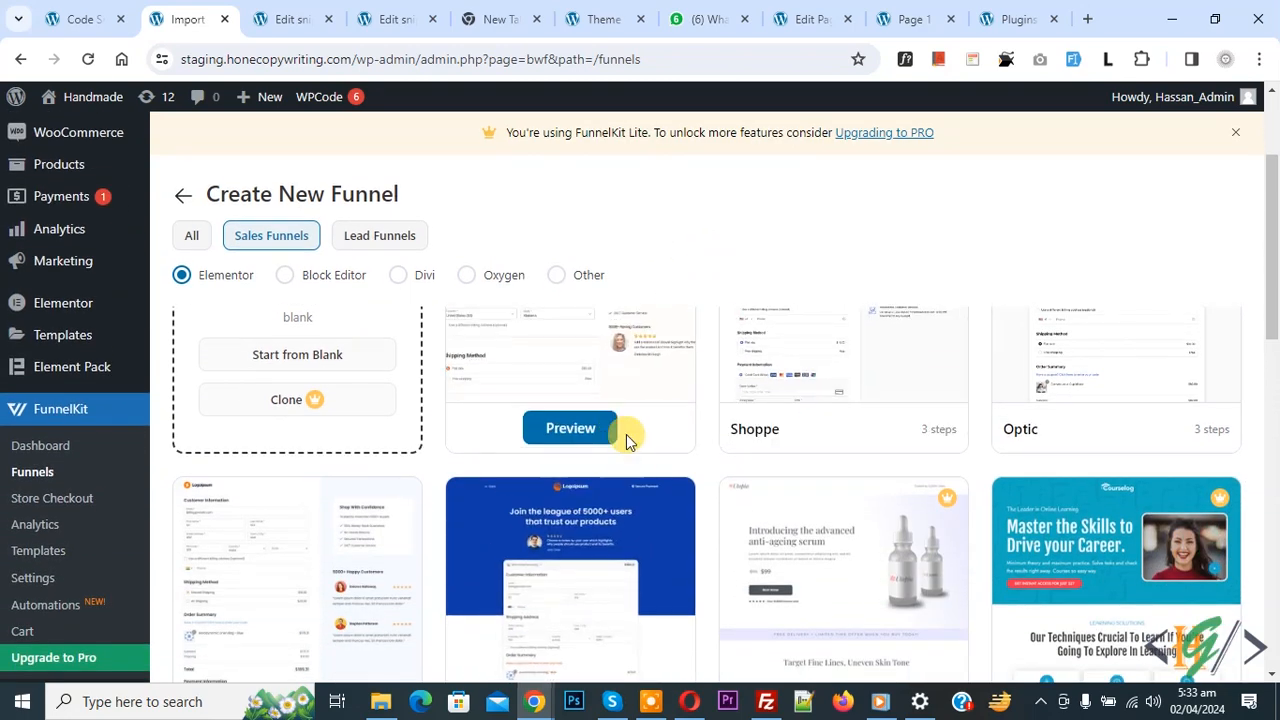
pyautogui.scroll(-4, 626, 434)
pyautogui.scroll(-2, 700, 465)
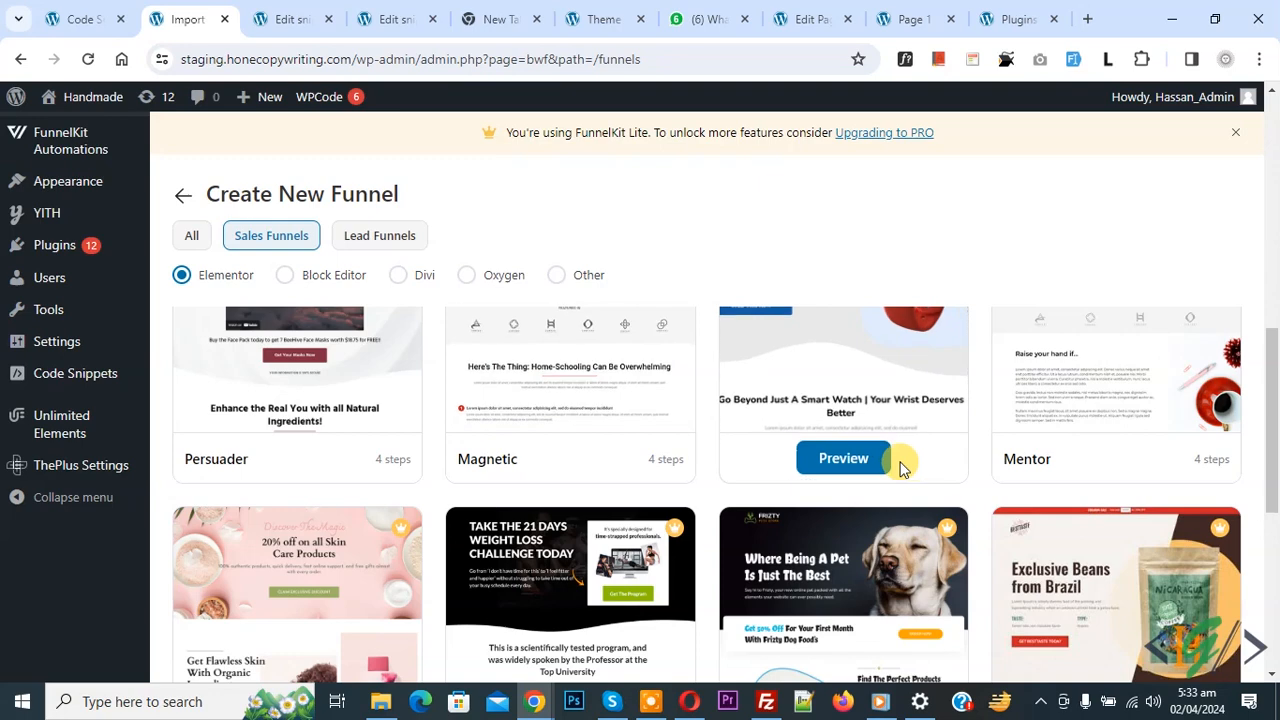
pyautogui.scroll(1, 800, 468)
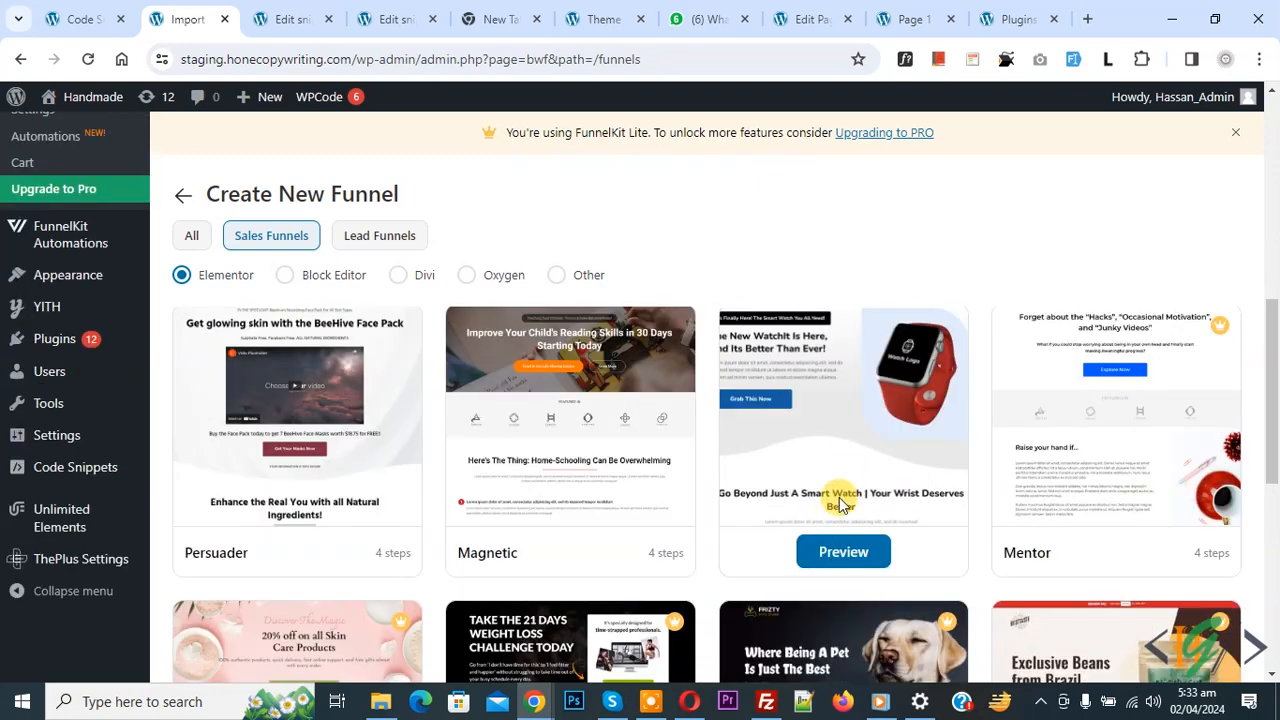
pyautogui.click(846, 553)
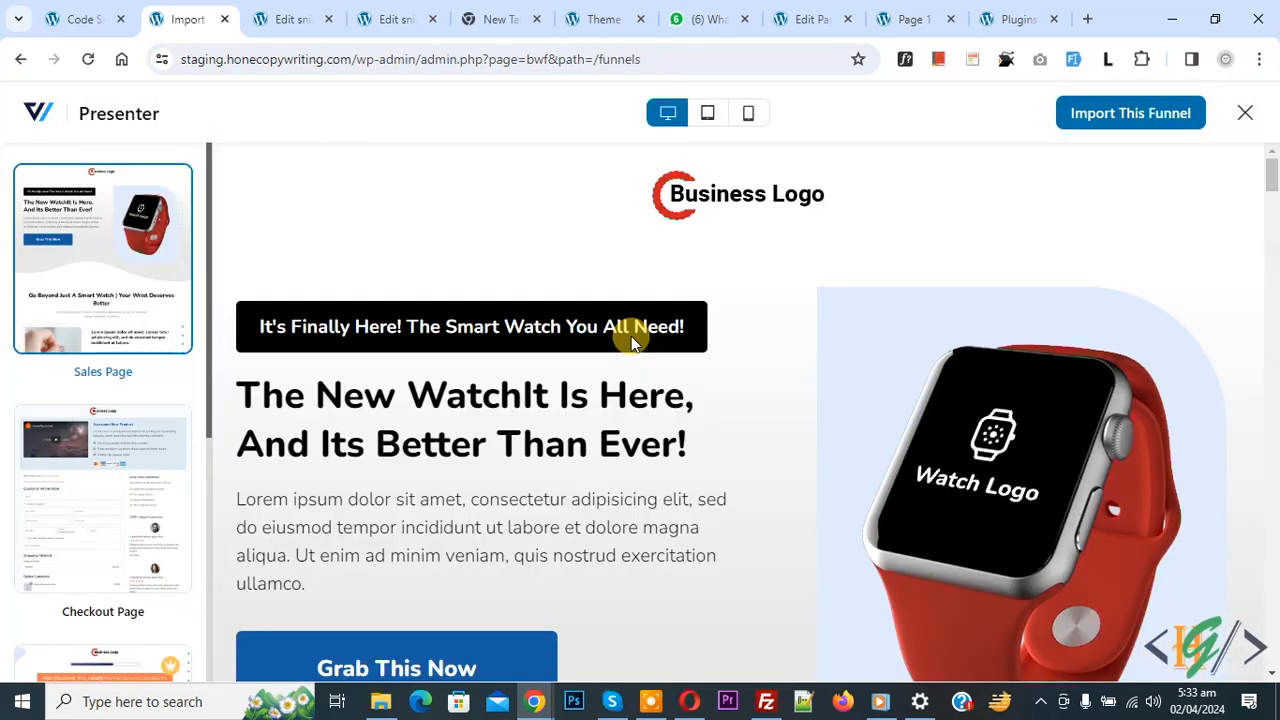
# Step: Review the Presenter template's pages down to the Thank You page, and import the funnel with the name Product 1
pyautogui.click(66, 320)
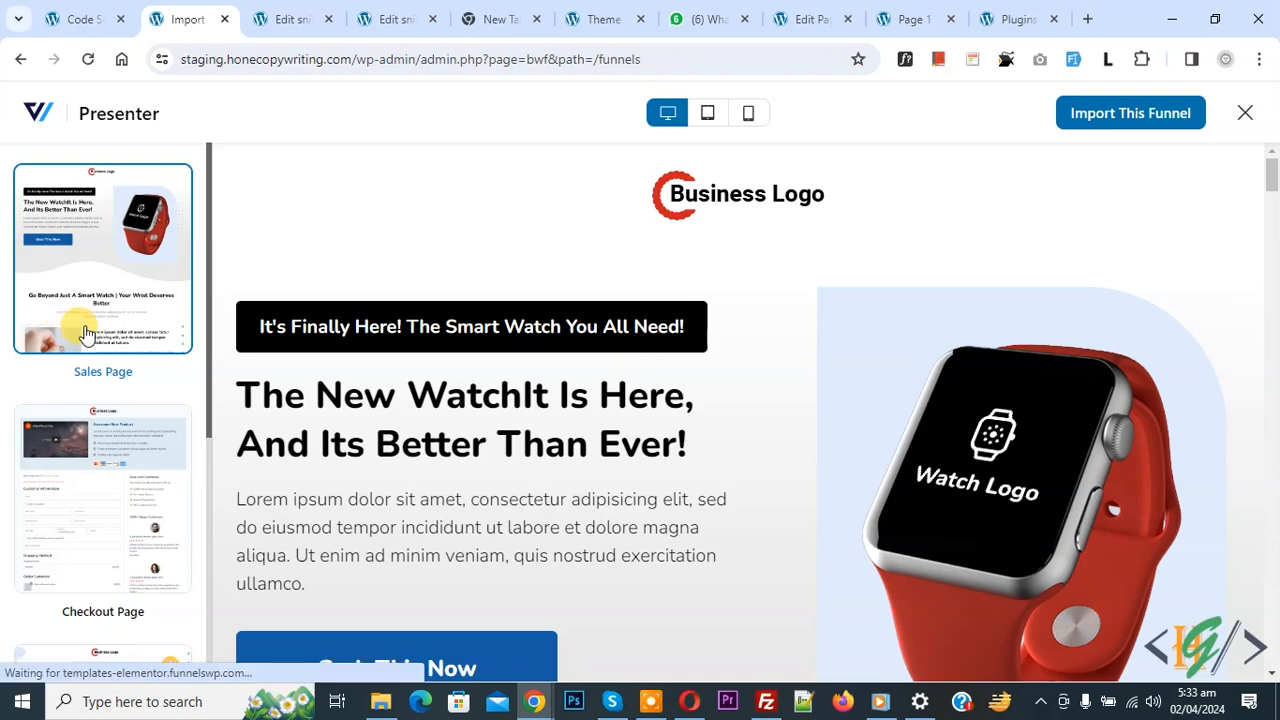
pyautogui.scroll(-3, 129, 394)
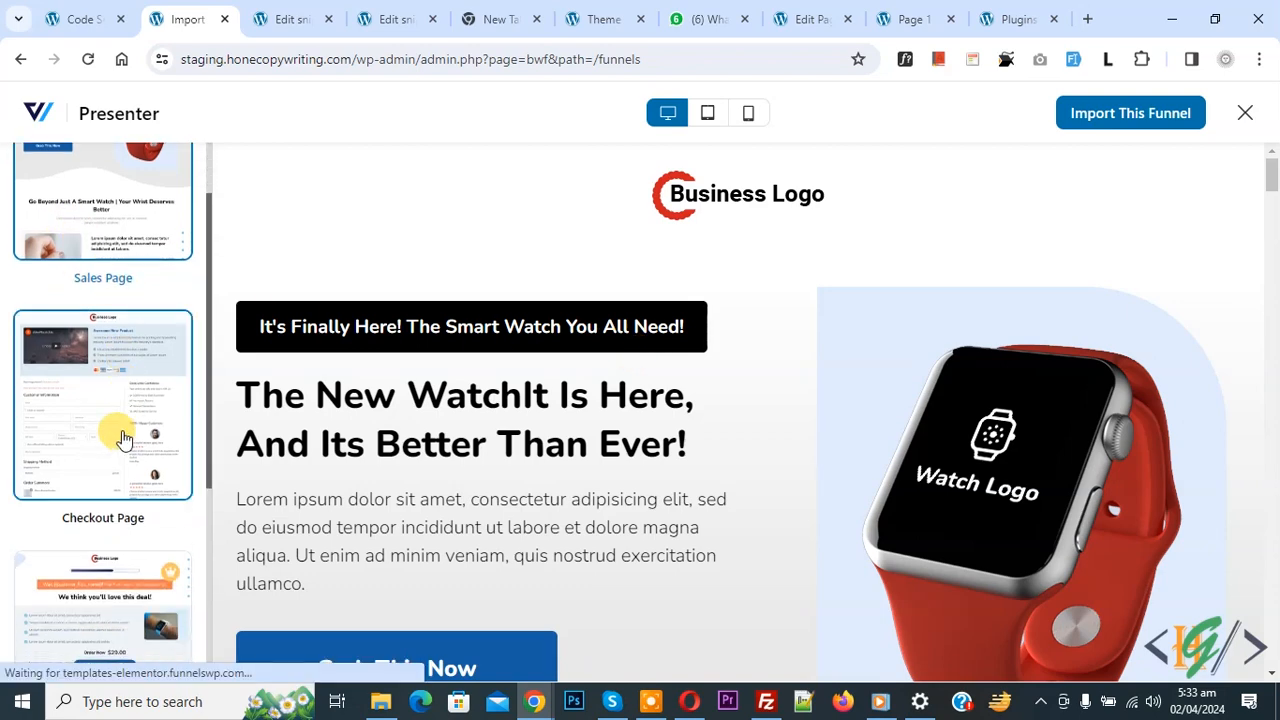
pyautogui.scroll(-1, 108, 425)
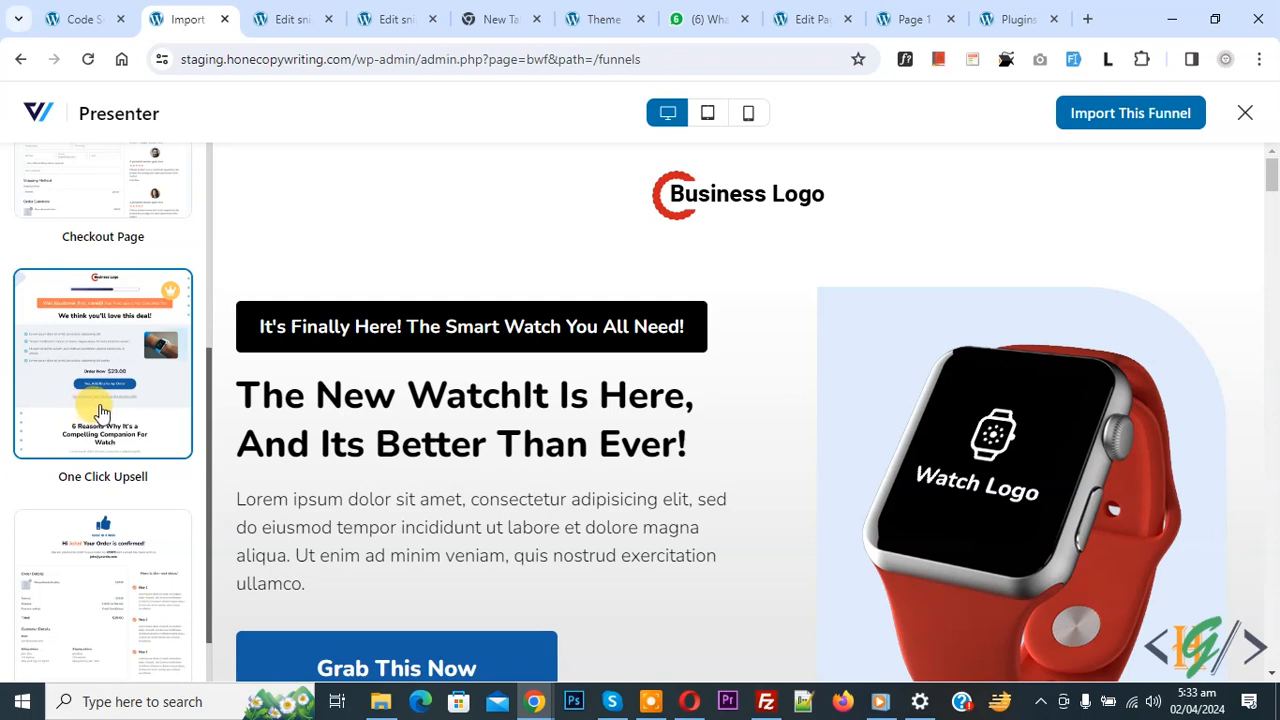
pyautogui.scroll(-1, 97, 403)
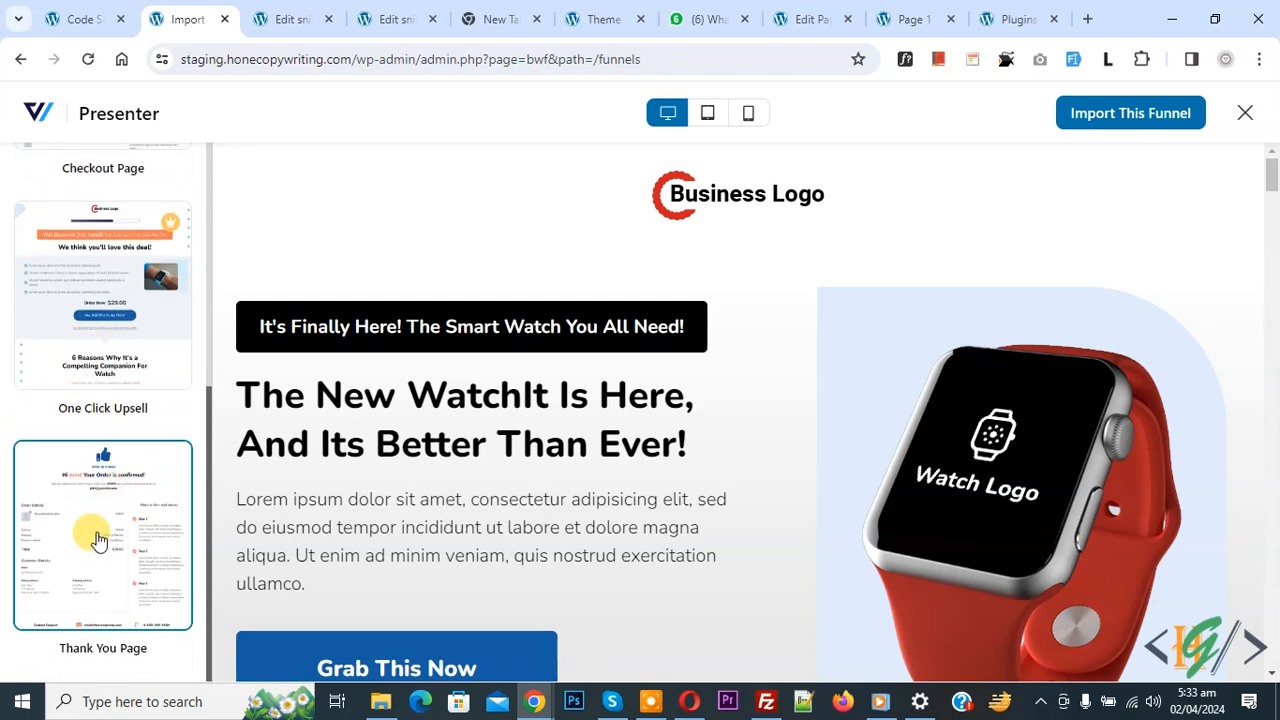
pyautogui.click(1120, 114)
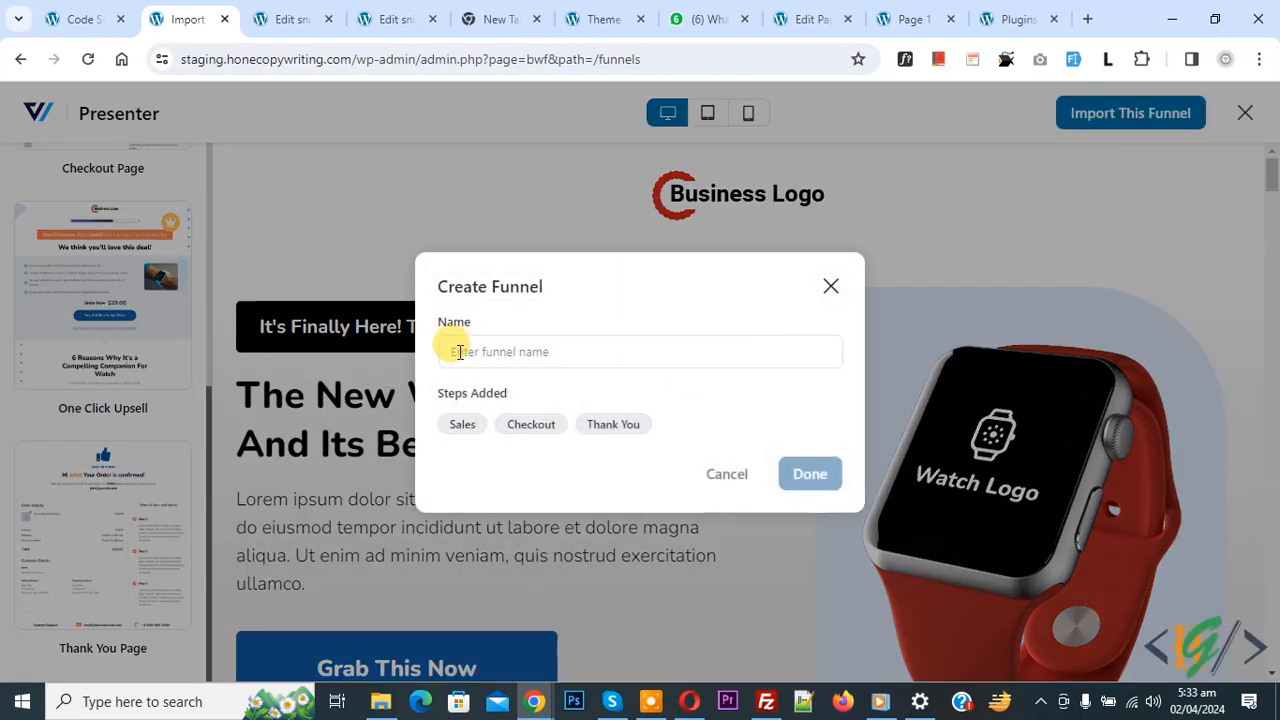
pyautogui.click(505, 352)
pyautogui.write('Product 1')
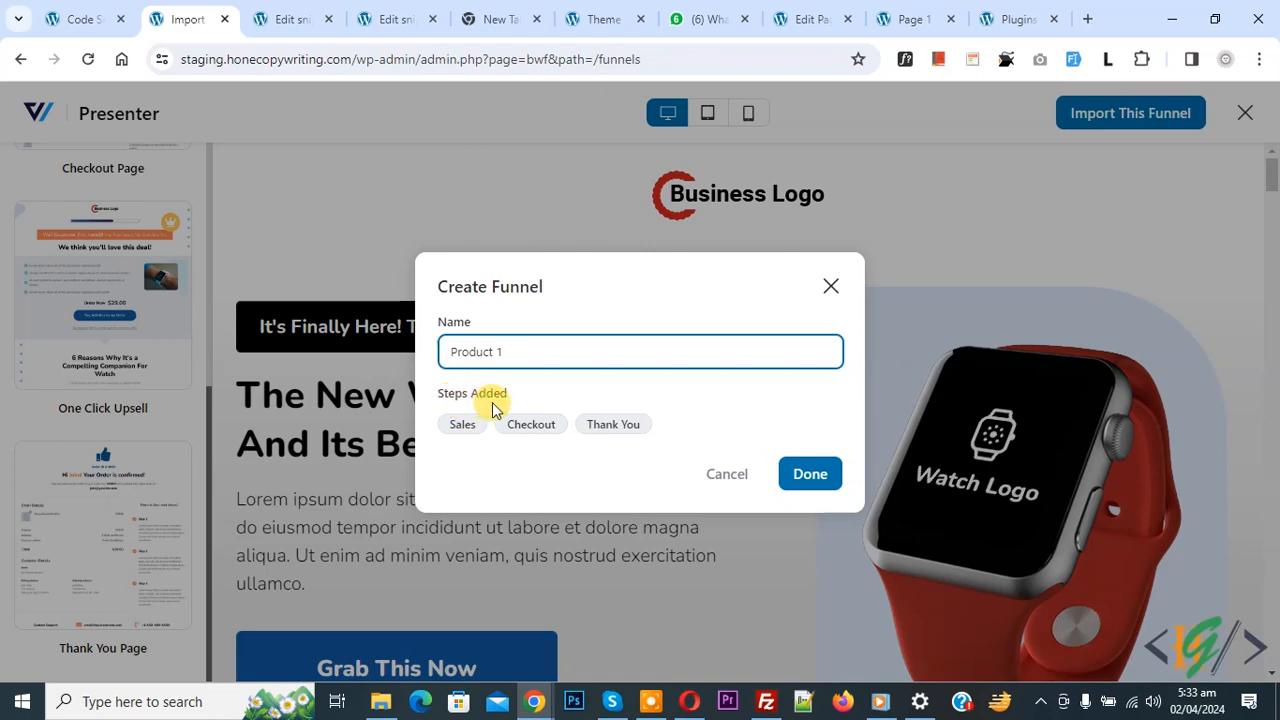
pyautogui.click(793, 472)
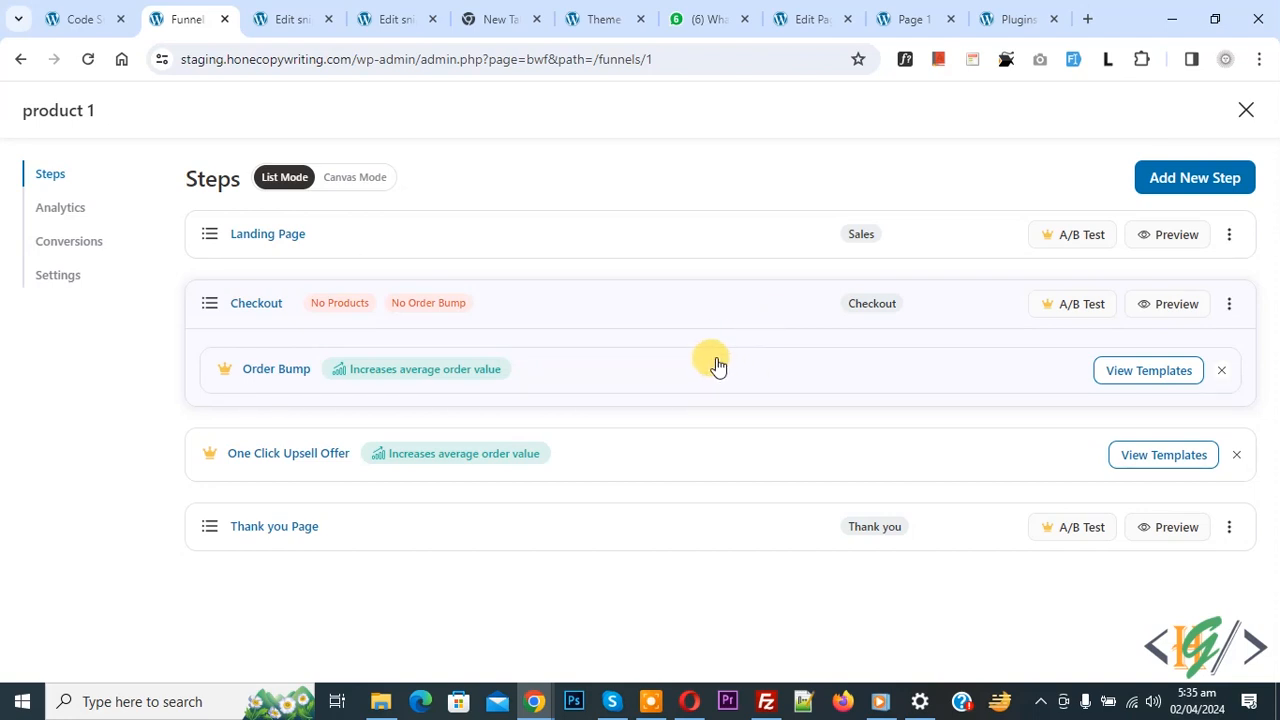
# Step: View the name, URL slug and page URL in the Landing Page step's edit details, leaving them as they are
pyautogui.click(1231, 237)
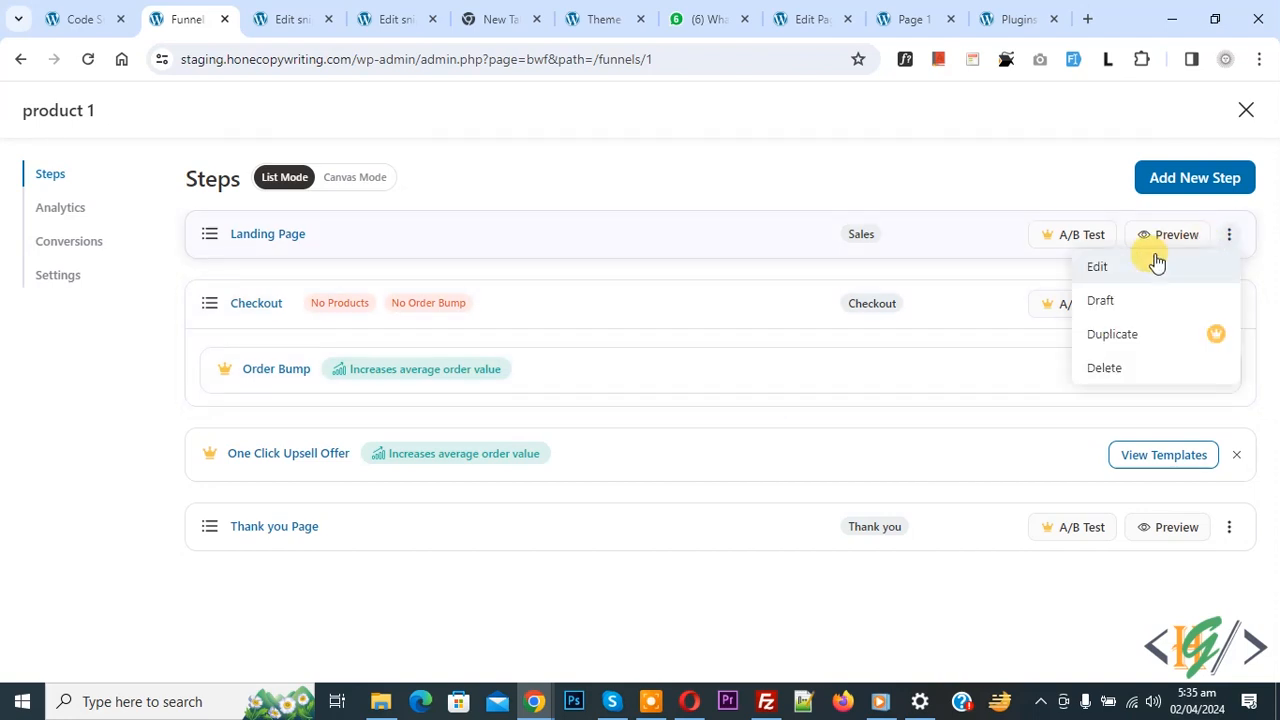
pyautogui.click(1100, 264)
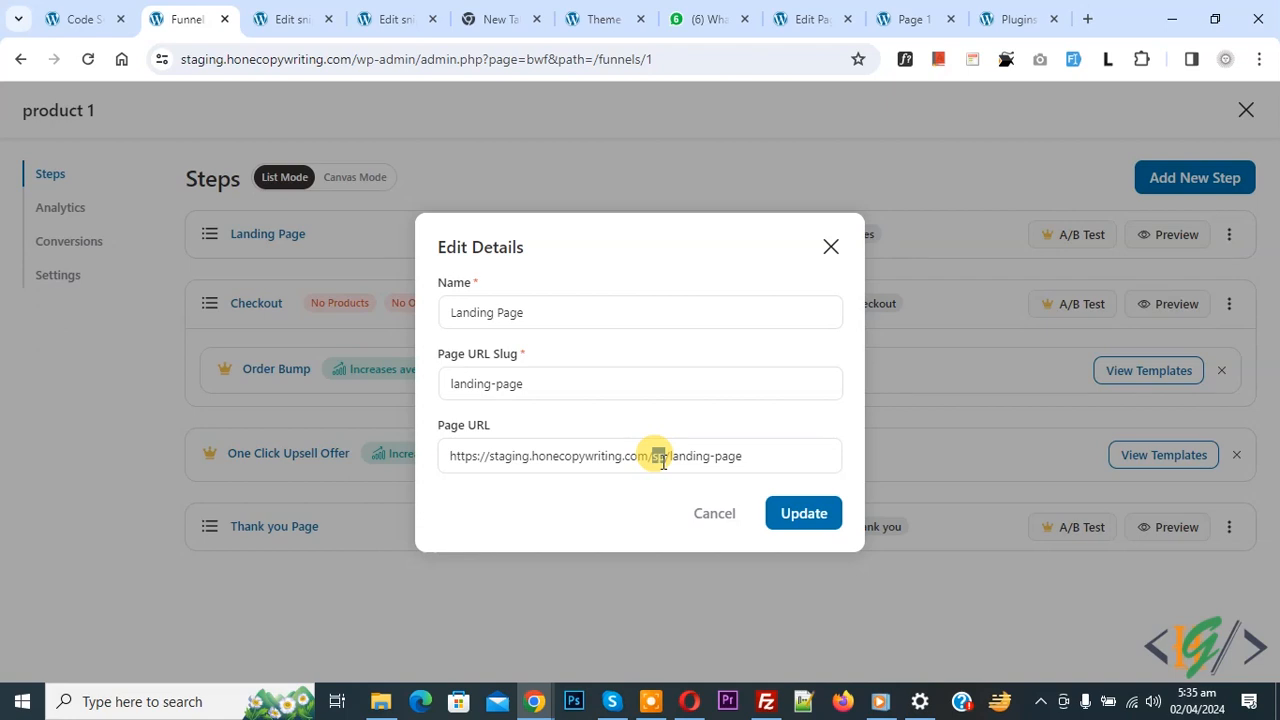
pyautogui.click(831, 247)
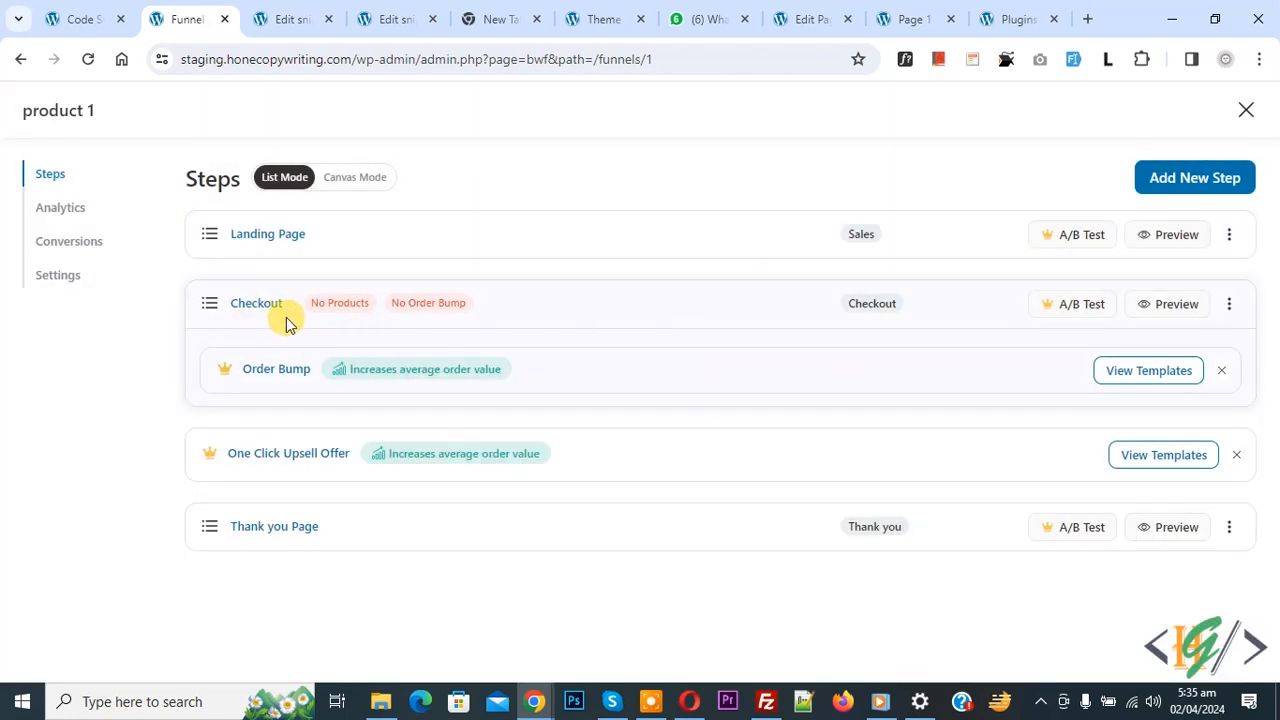
# Step: Open the Landing Page step and check its Custom CSS settings before returning to its design
pyautogui.click(372, 243)
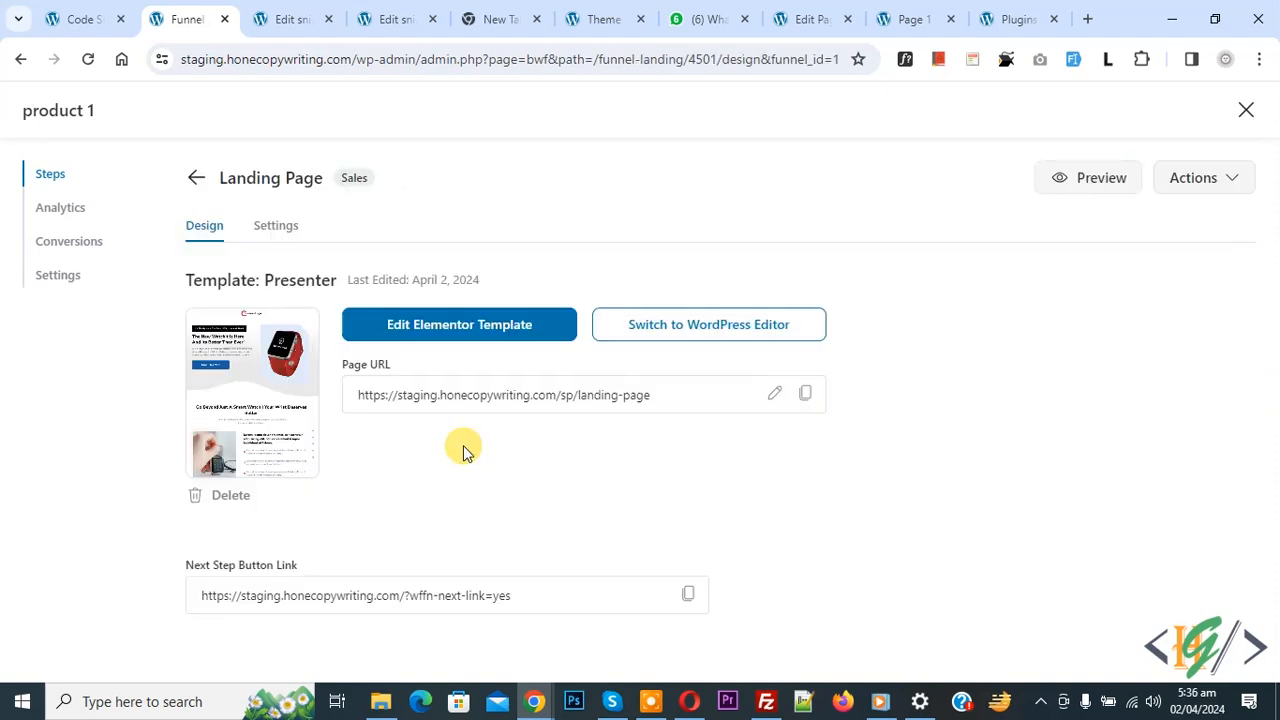
pyautogui.click(283, 234)
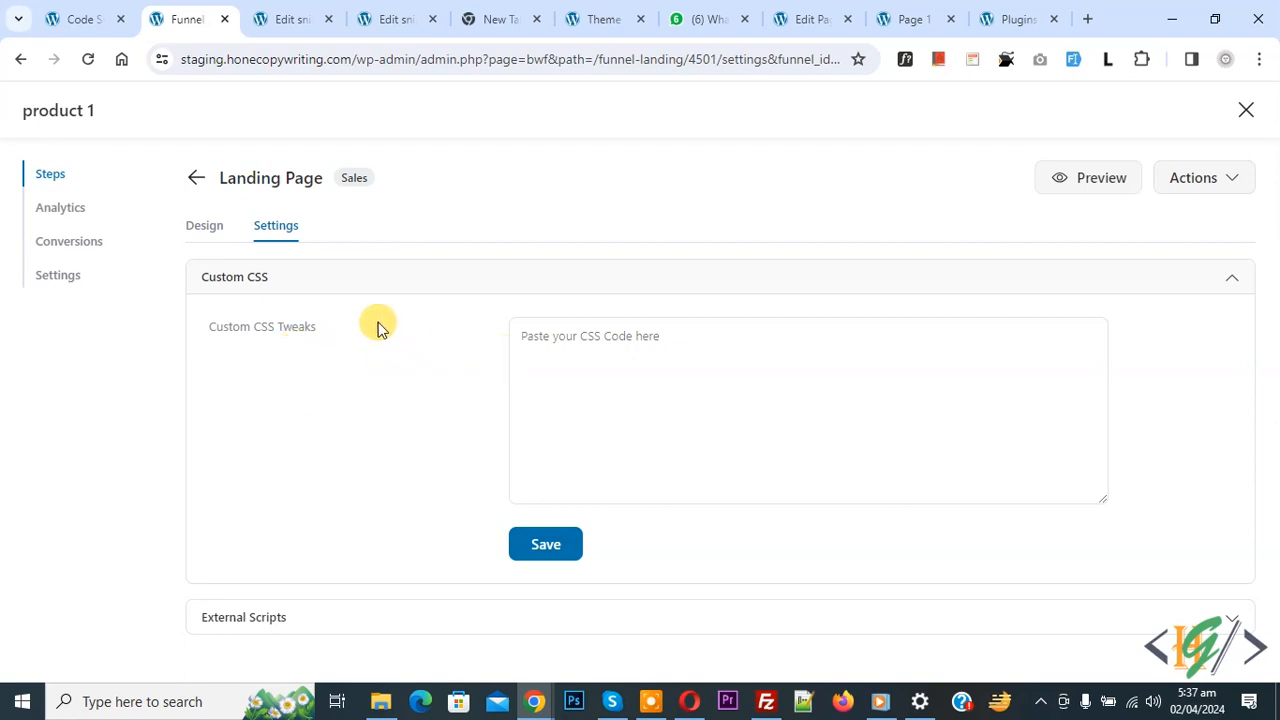
pyautogui.click(205, 228)
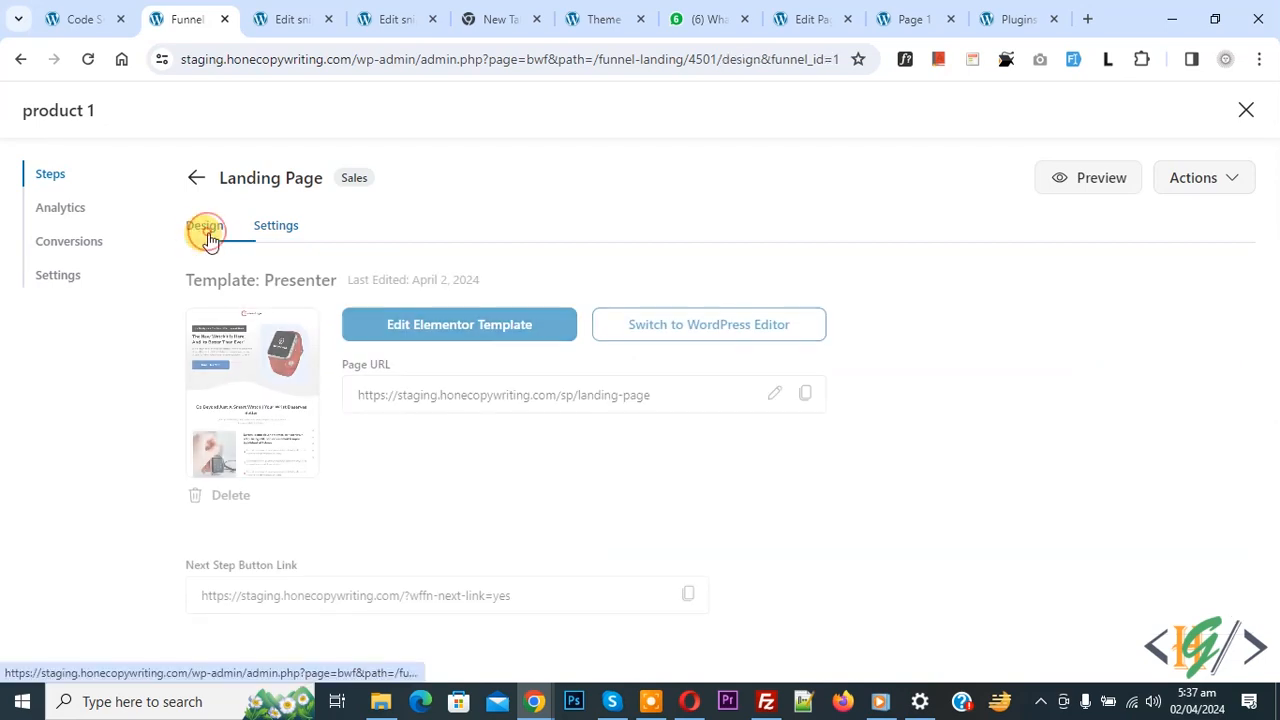
# Step: Open the landing page's Elementor template and its live page URL in separate browser tabs
pyautogui.rightClick(426, 340)
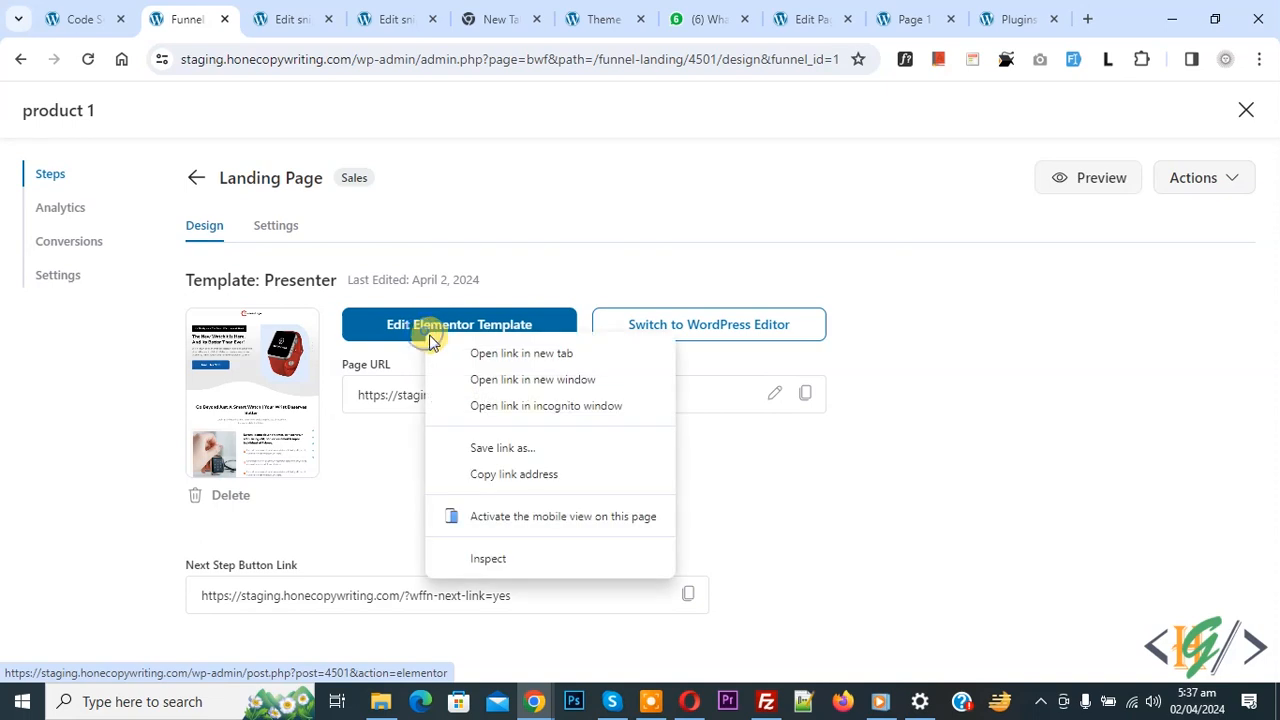
pyautogui.click(517, 346)
pyautogui.tripleClick(457, 397)
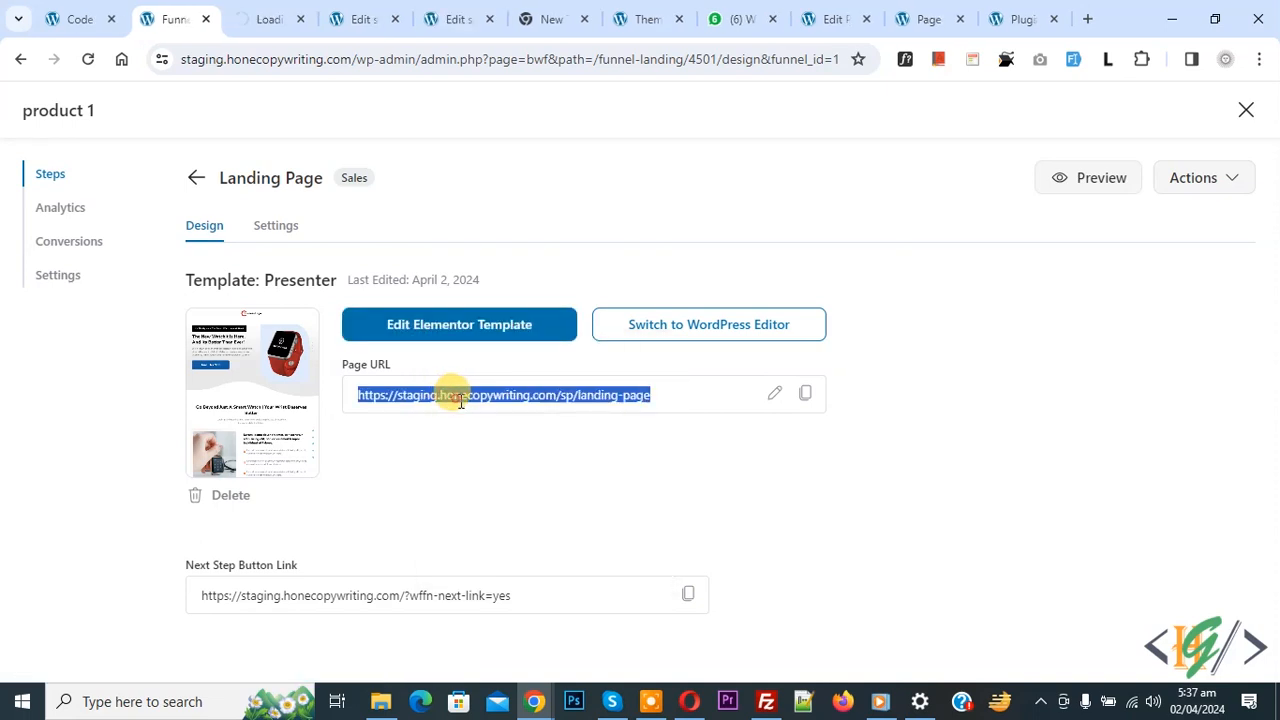
pyautogui.rightClick(478, 405)
pyautogui.click(597, 216)
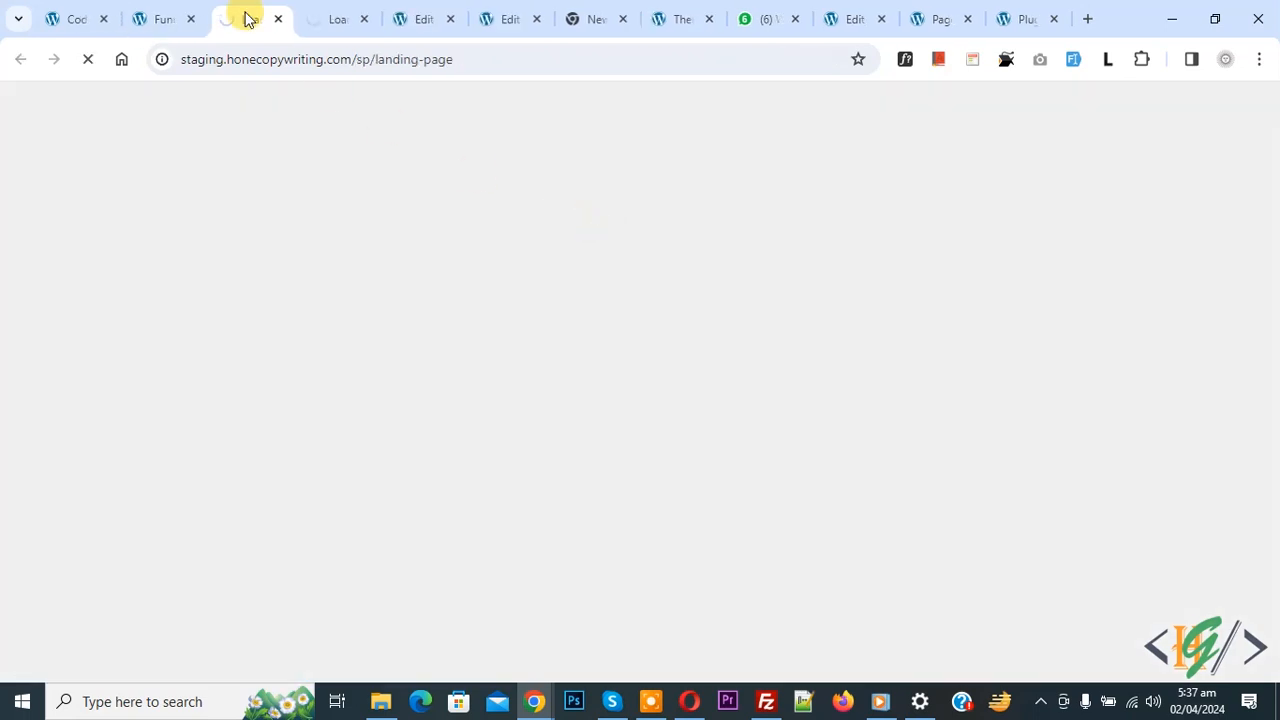
# Step: Return to the funnel's steps and open the product section of the Checkout step
pyautogui.click(165, 19)
pyautogui.click(197, 182)
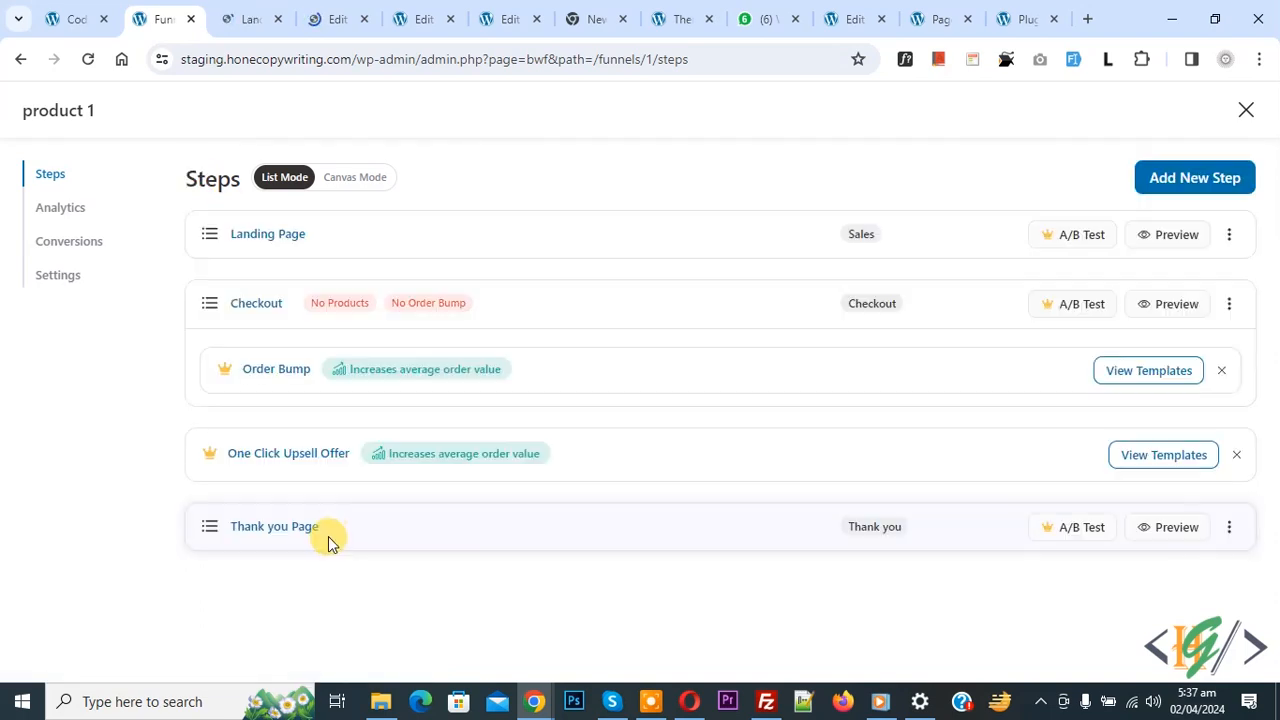
pyautogui.click(271, 306)
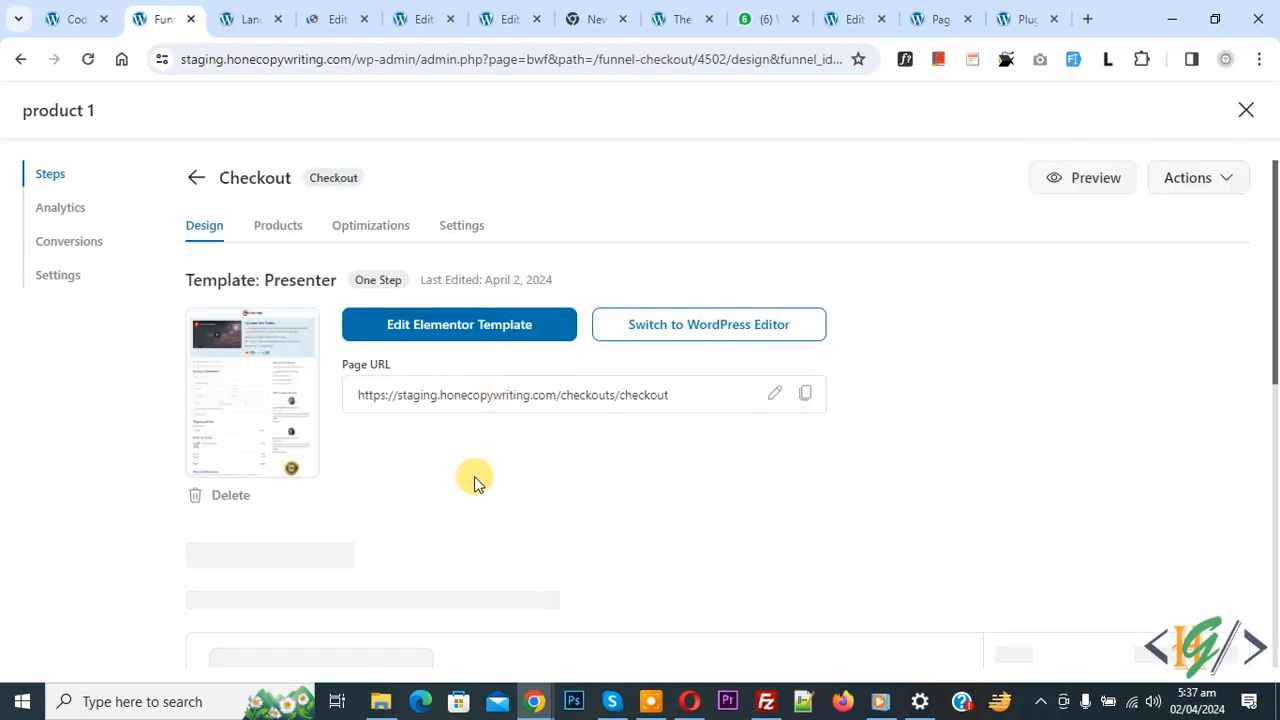
pyautogui.click(278, 228)
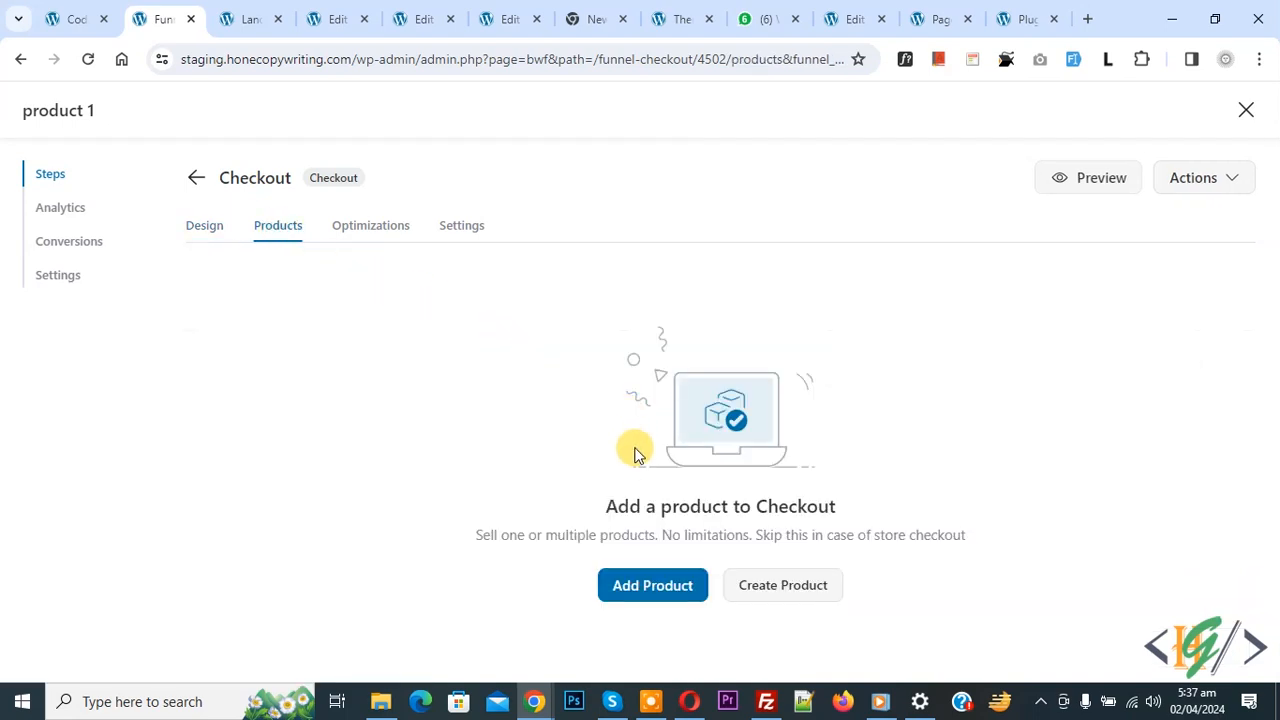
# Step: Add the Ceramic birds product to the checkout, save it, and view its available discount types
pyautogui.click(652, 584)
pyautogui.click(521, 380)
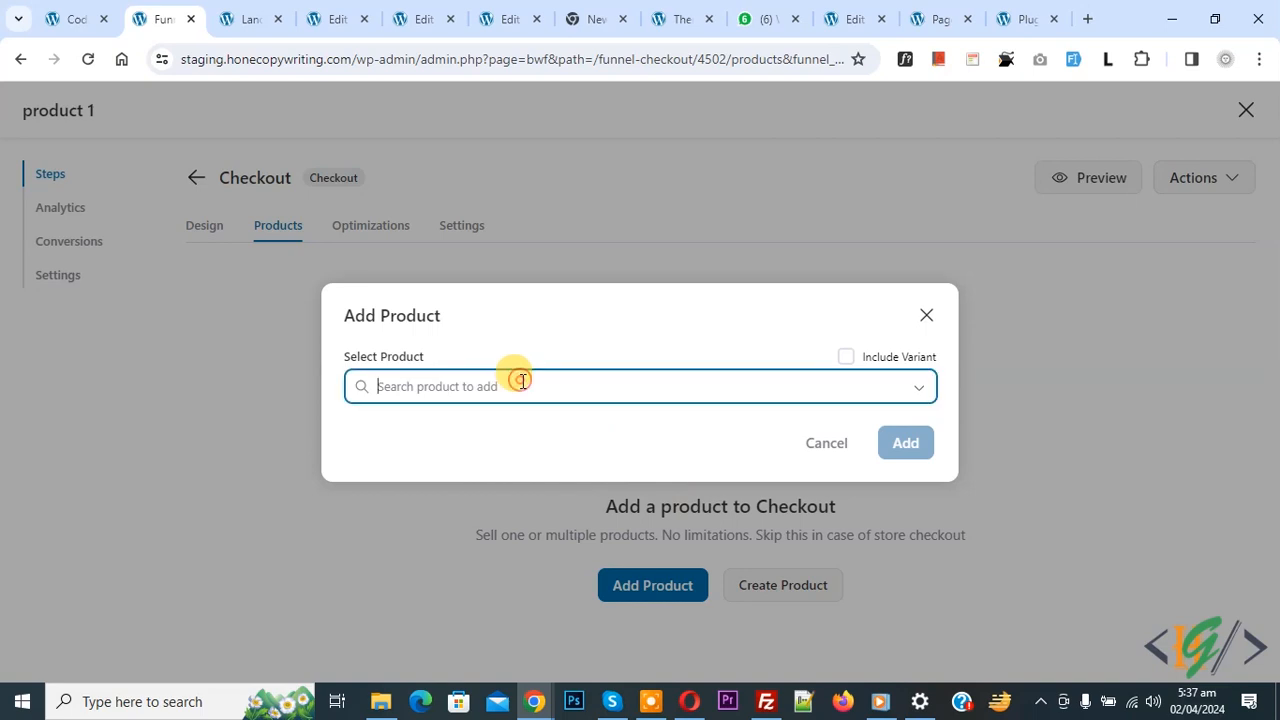
pyautogui.write('ceramic')
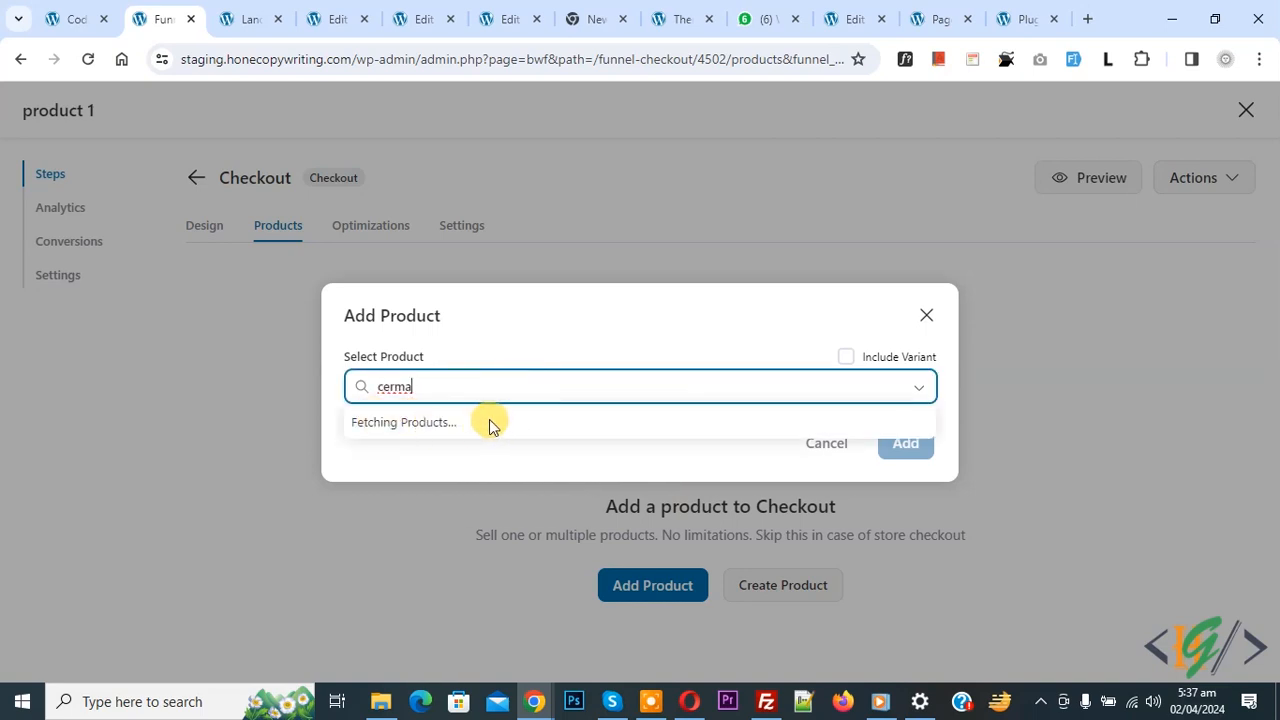
pyautogui.click(424, 430)
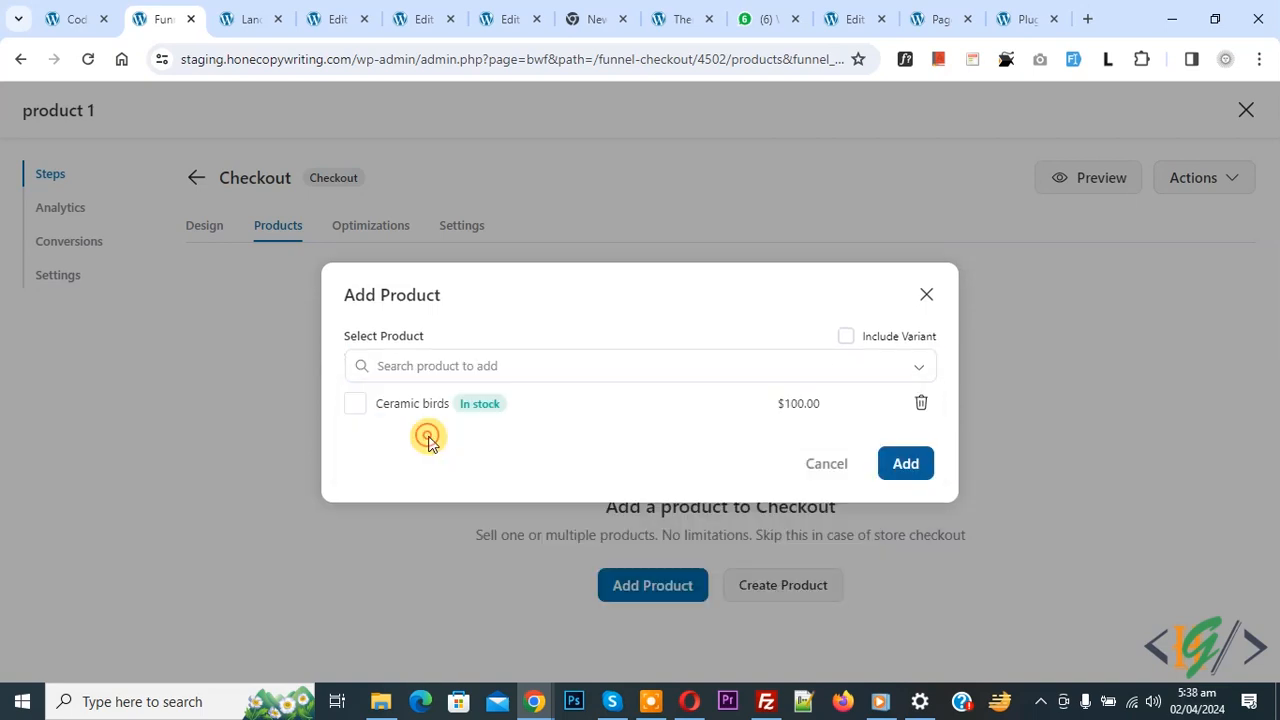
pyautogui.click(903, 465)
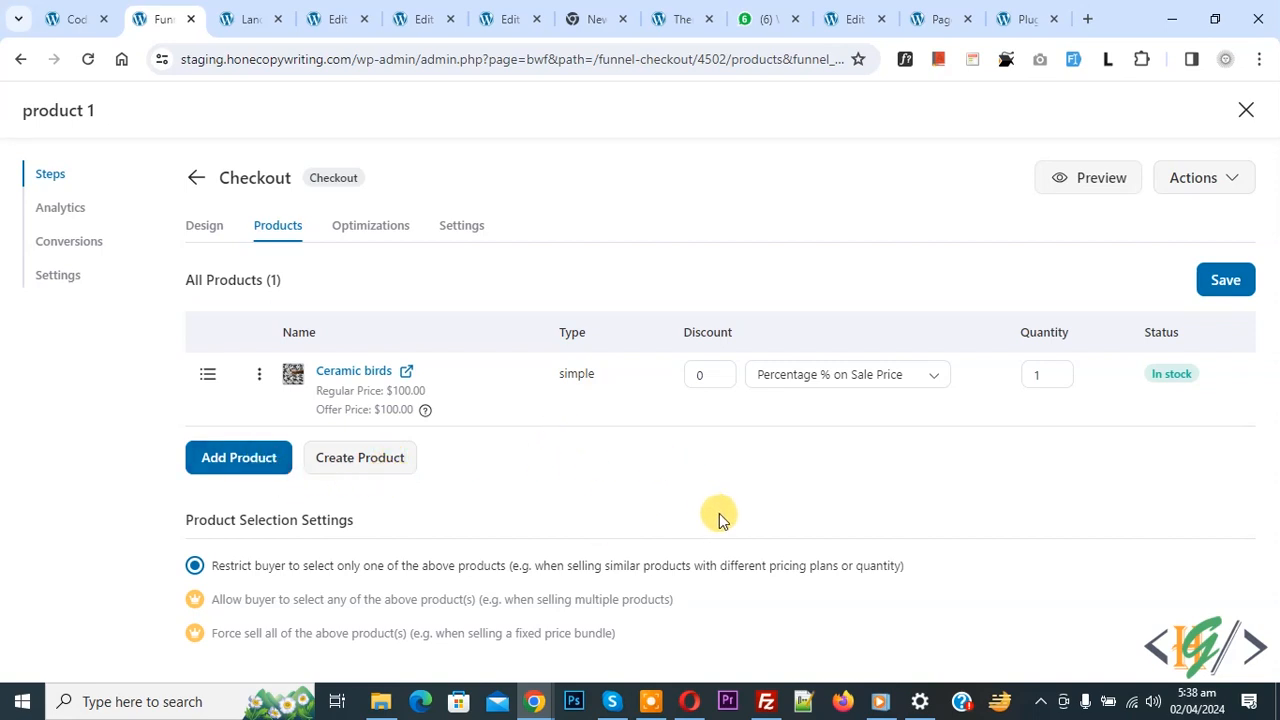
pyautogui.click(1222, 282)
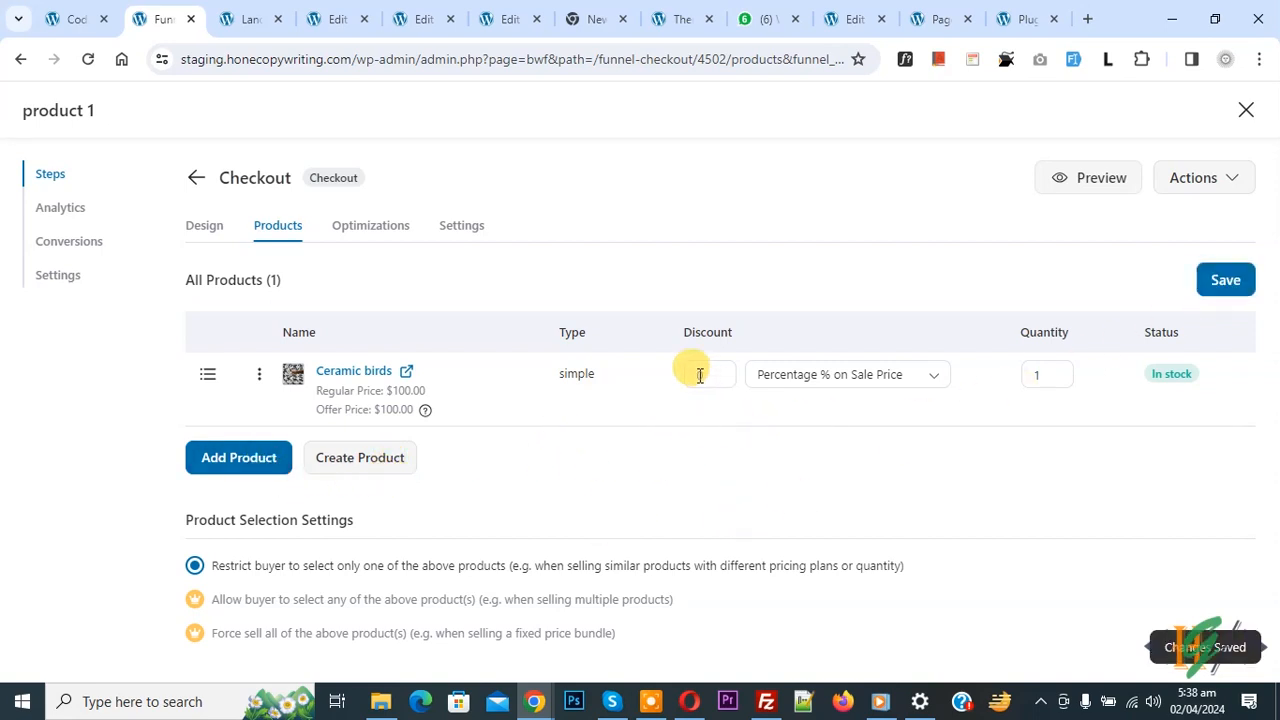
pyautogui.click(862, 385)
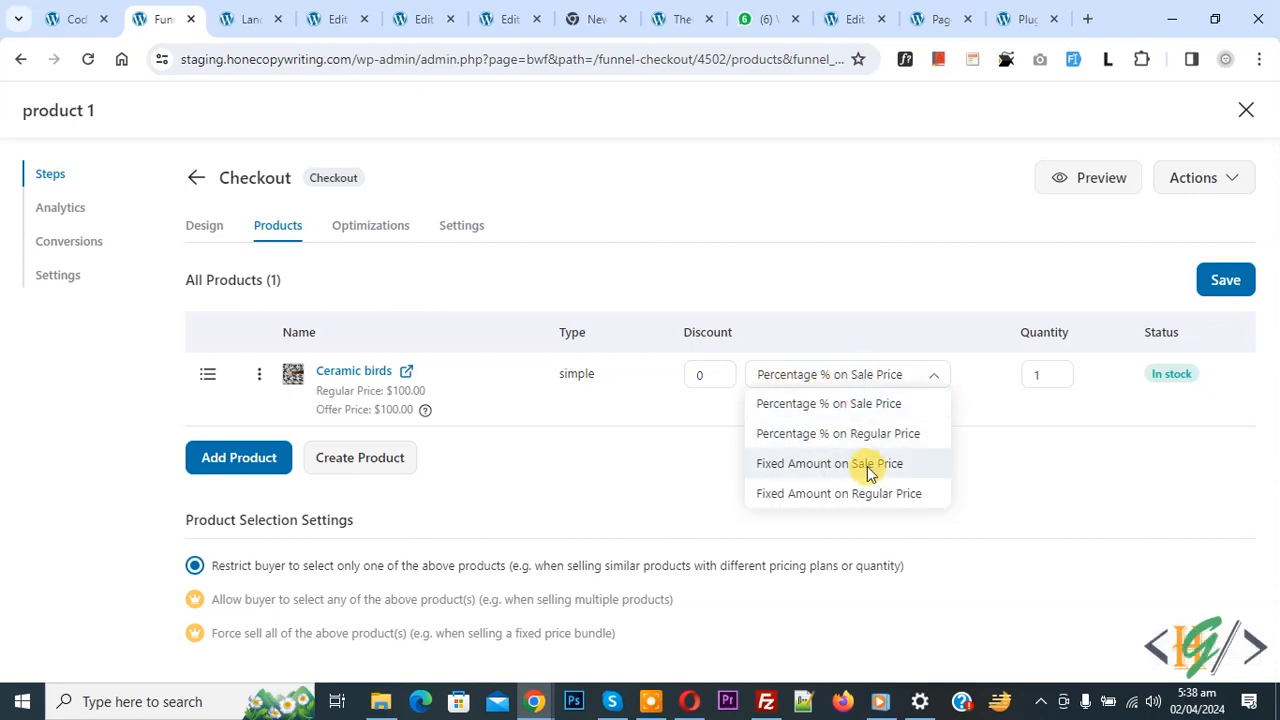
pyautogui.click(1082, 474)
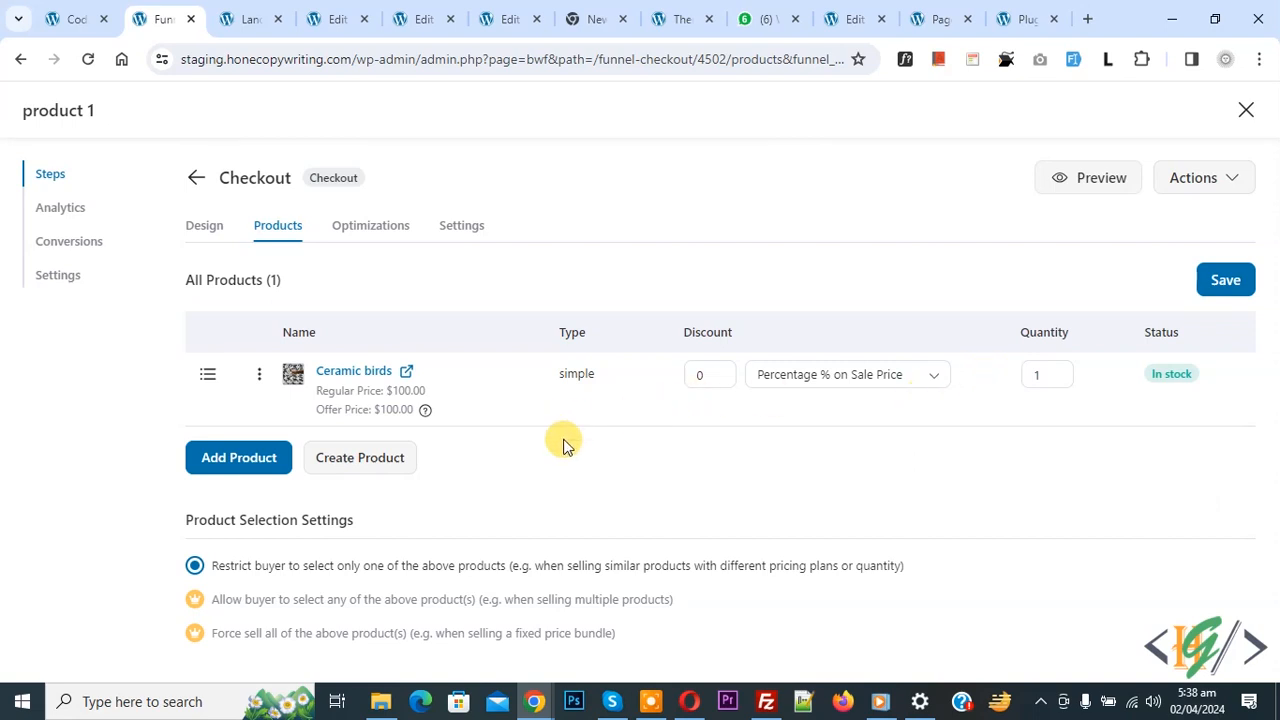
# Step: Return to the Checkout step's design and open its Elementor template in a new browser tab
pyautogui.click(206, 227)
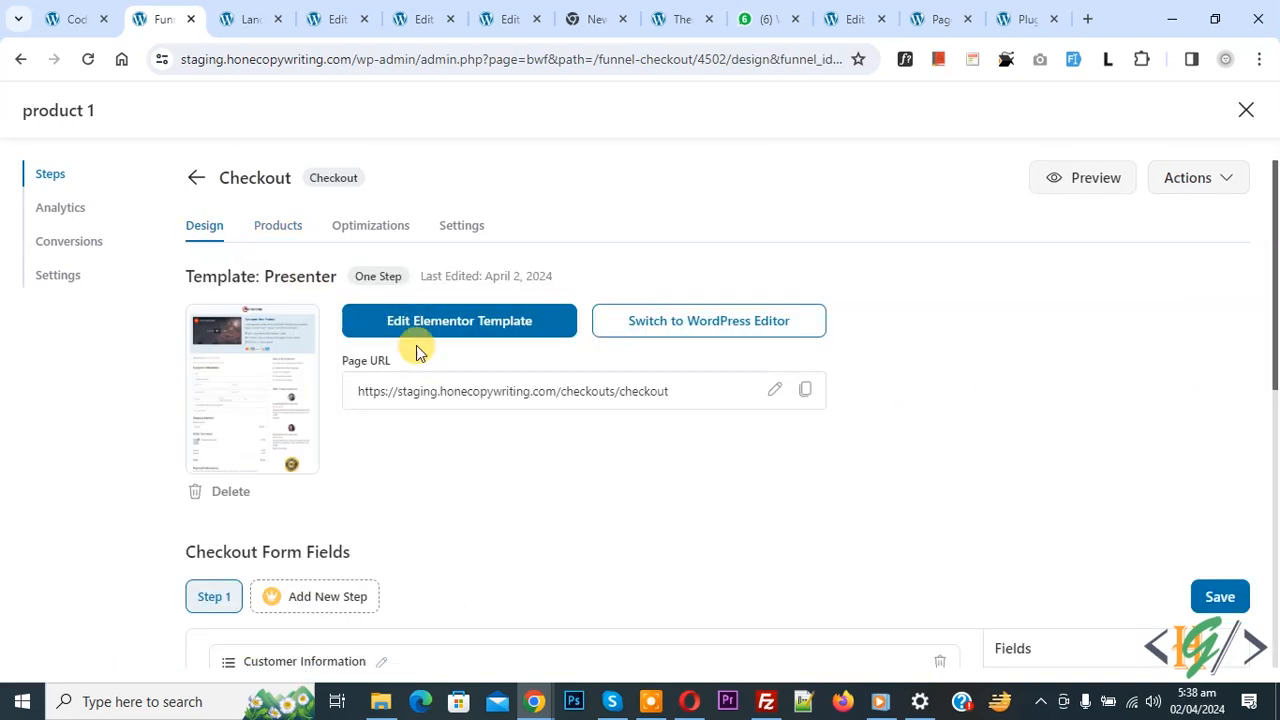
pyautogui.rightClick(468, 330)
pyautogui.click(490, 346)
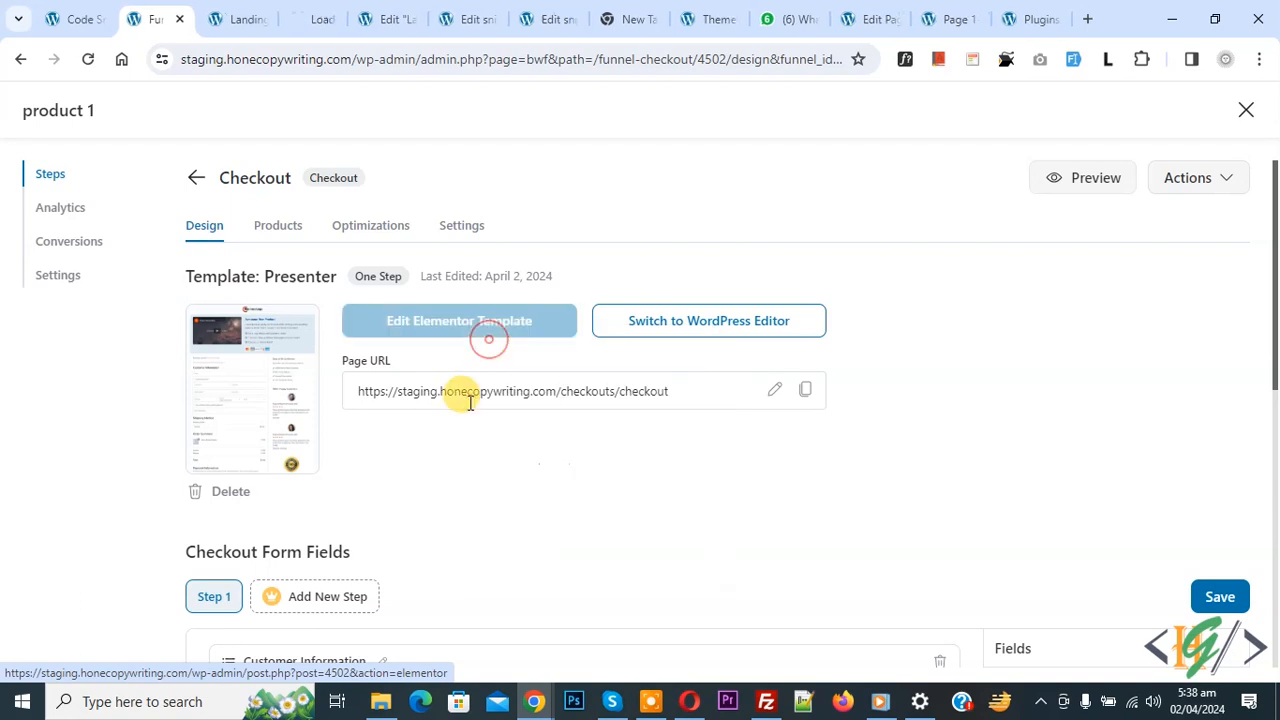
# Step: View the landing page in the Elementor editor and as the live page
pyautogui.click(392, 20)
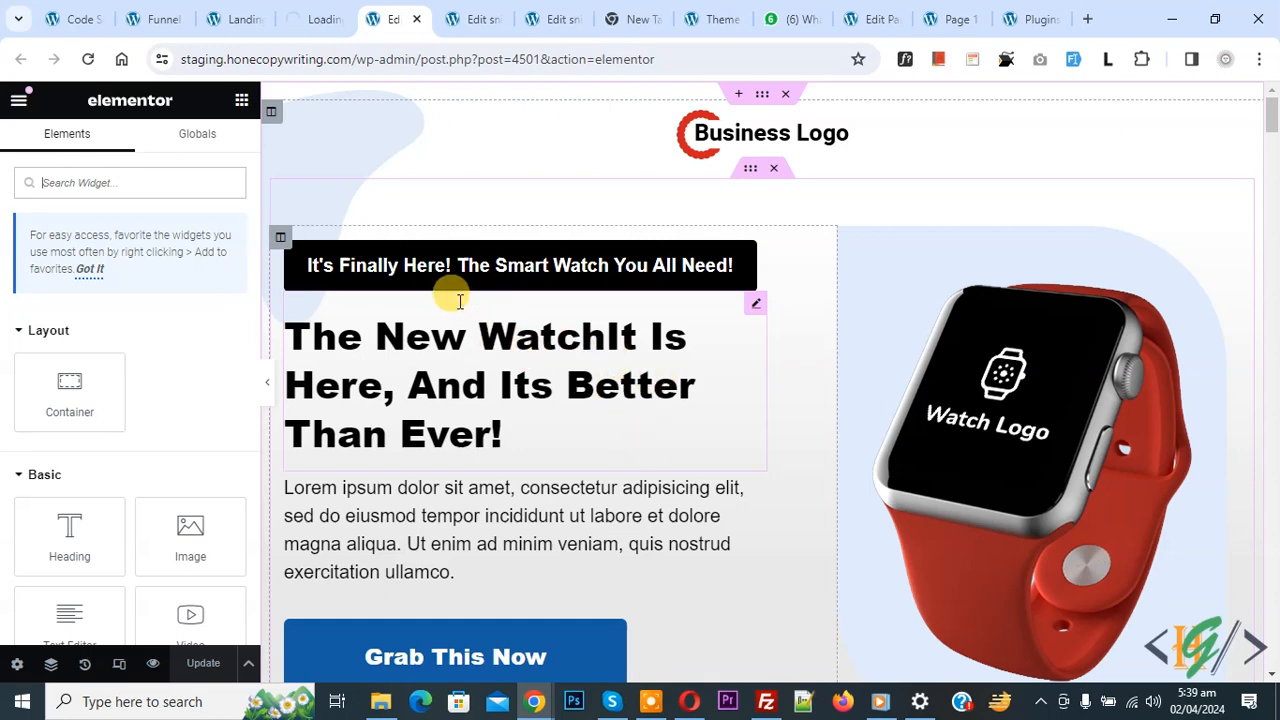
pyautogui.click(250, 19)
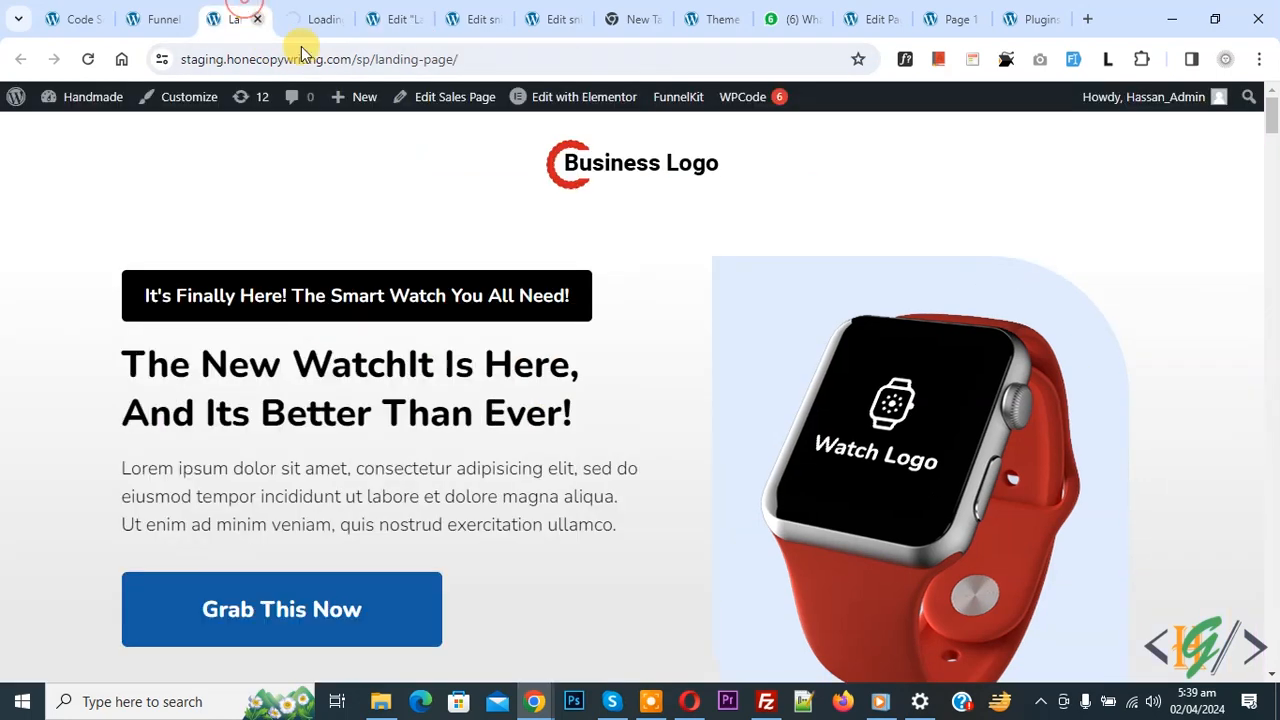
# Step: Reload the live landing page, follow its Grab This Now button to the checkout, and review the customer, shipping and order summary sections
pyautogui.click(88, 60)
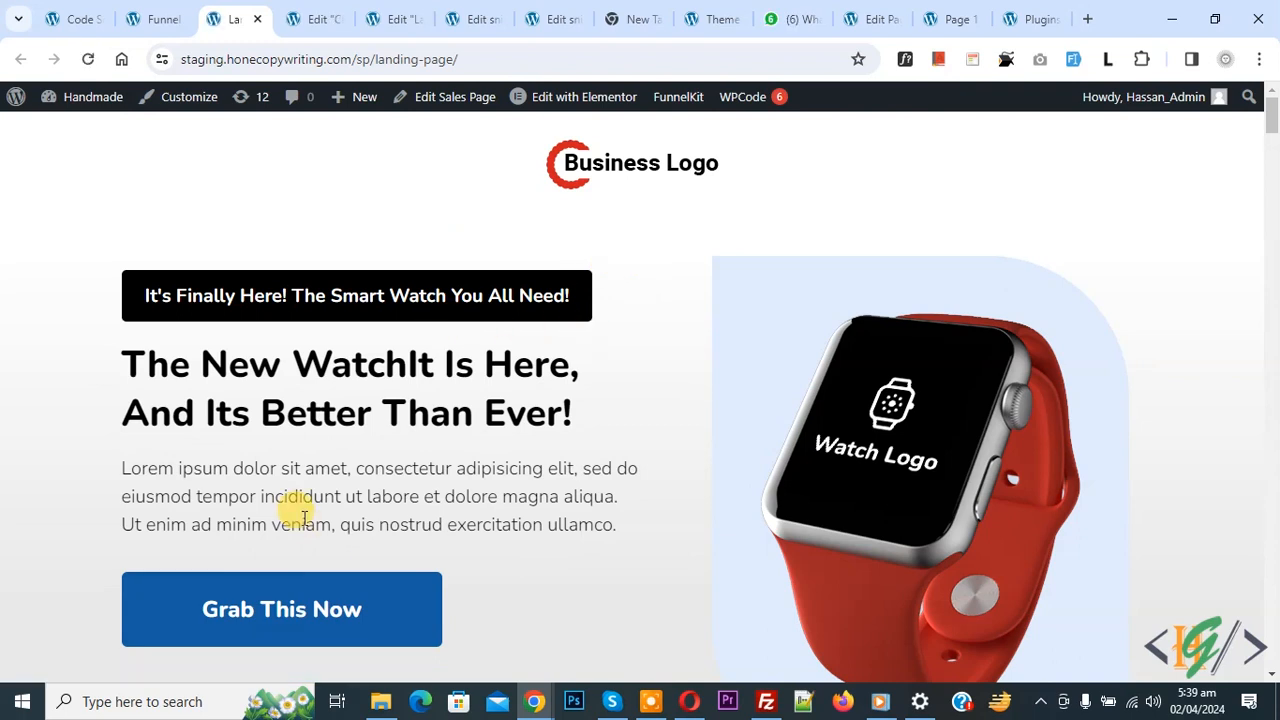
pyautogui.click(313, 619)
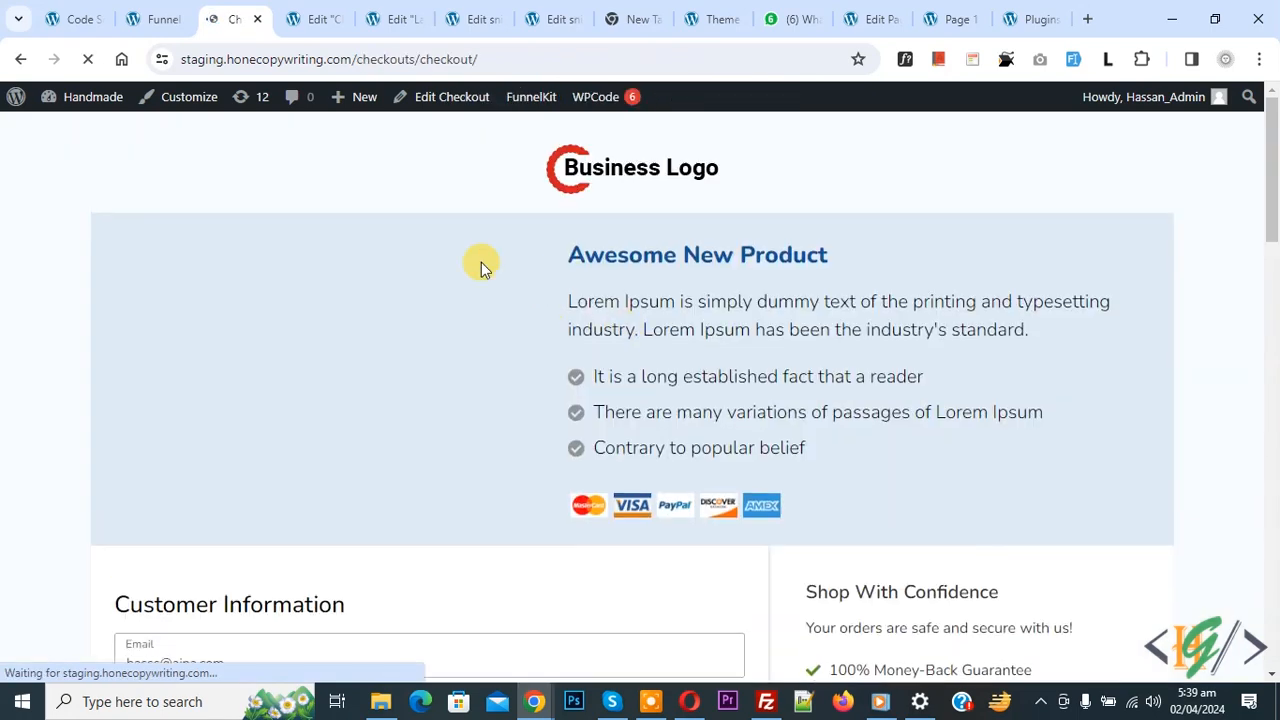
pyautogui.scroll(-4, 509, 327)
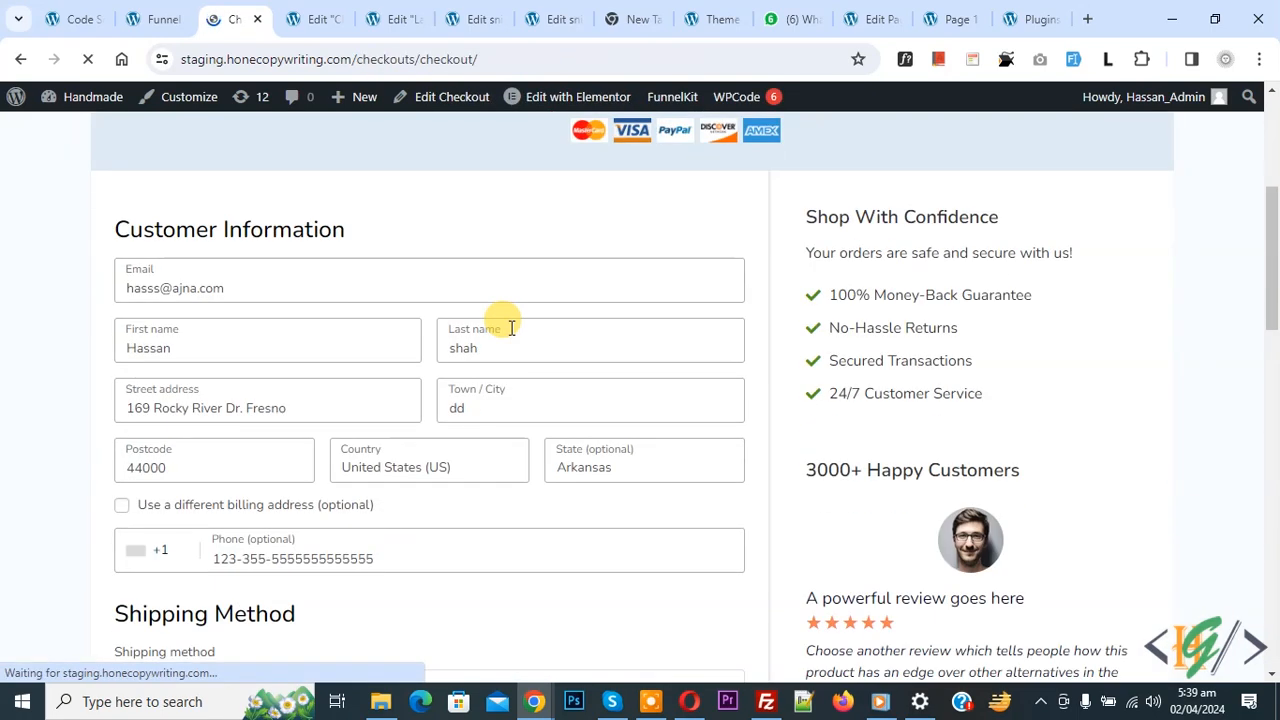
pyautogui.scroll(-2, 509, 327)
pyautogui.scroll(-4, 540, 331)
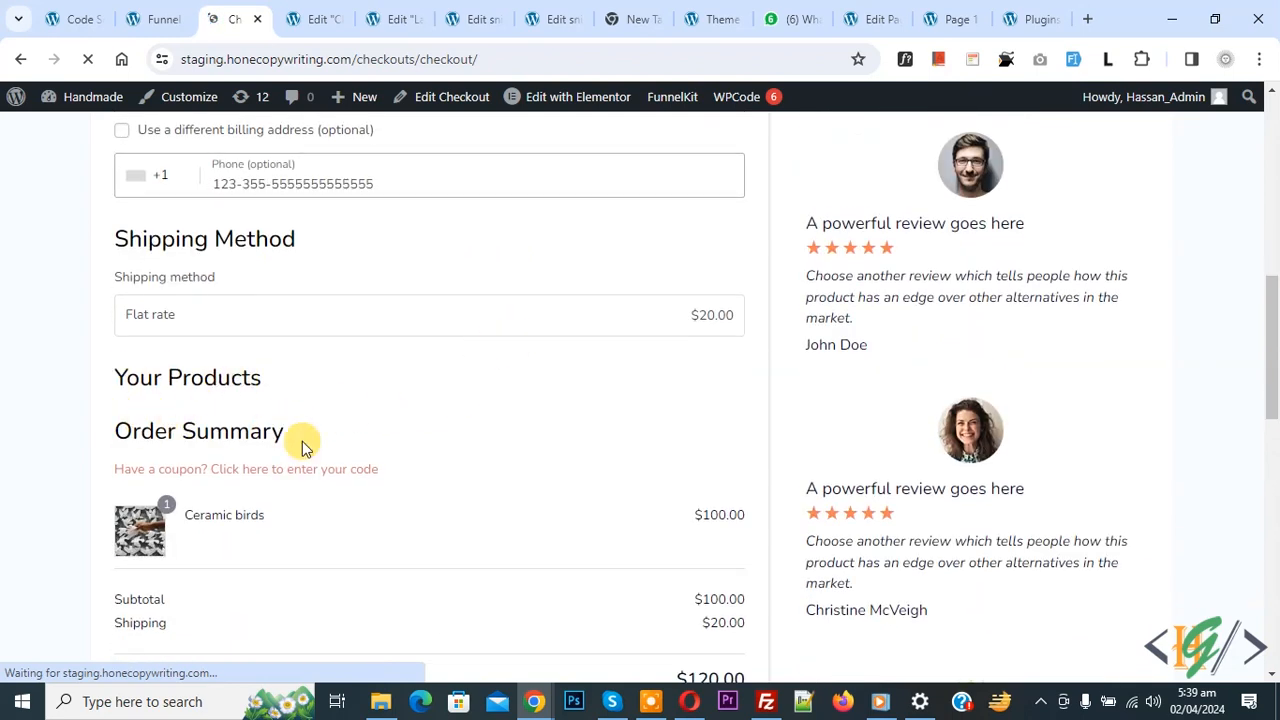
# Step: In the landing page's Elementor editor, open the Grab This Now button's settings and select its link value for inspection
pyautogui.click(393, 19)
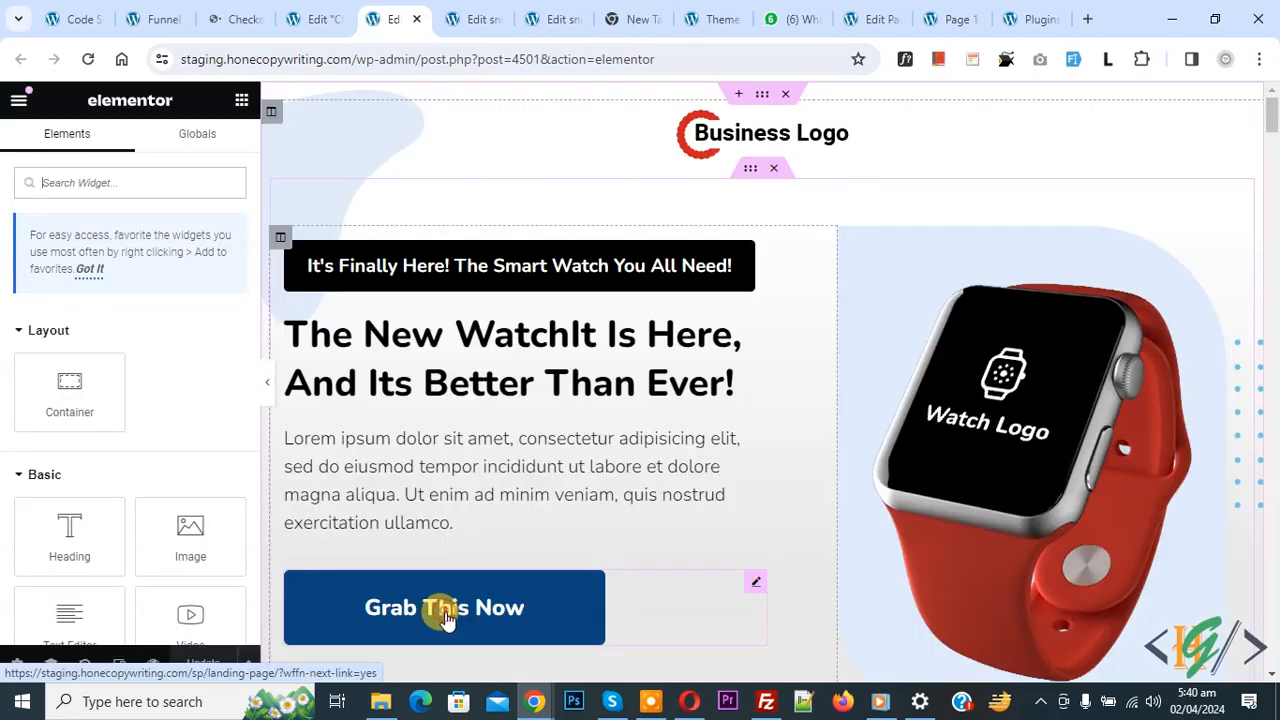
pyautogui.click(465, 617)
pyautogui.moveTo(122, 353); pyautogui.dragTo(5, 348)
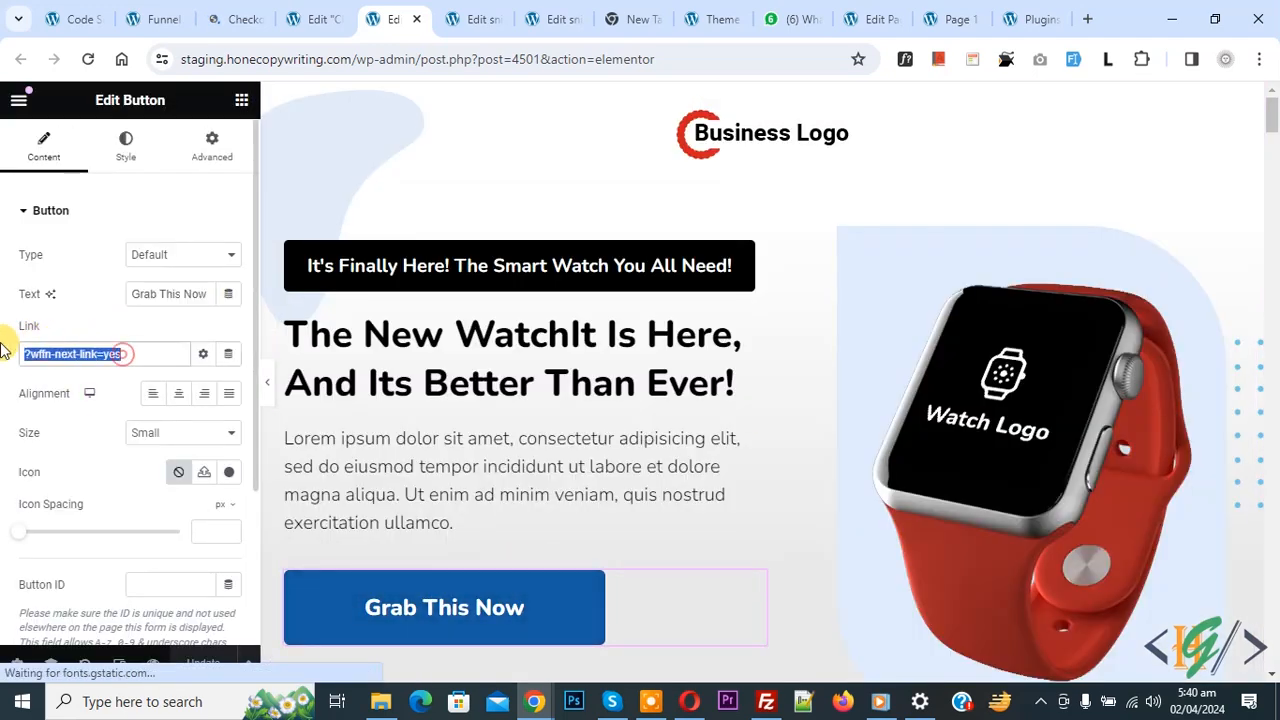
# Step: View the checkout page in the Elementor editor, then examine the order summary and payment methods on the live checkout page
pyautogui.click(300, 17)
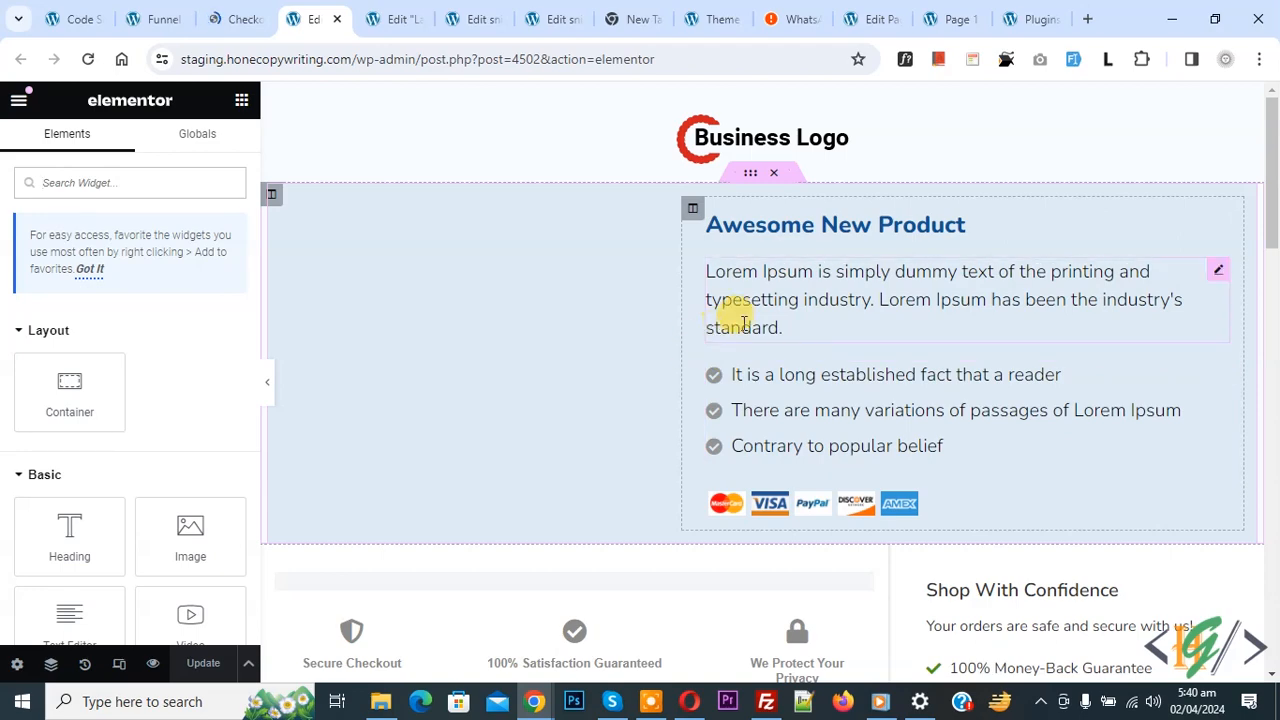
pyautogui.click(240, 15)
pyautogui.scroll(-4, 174, 404)
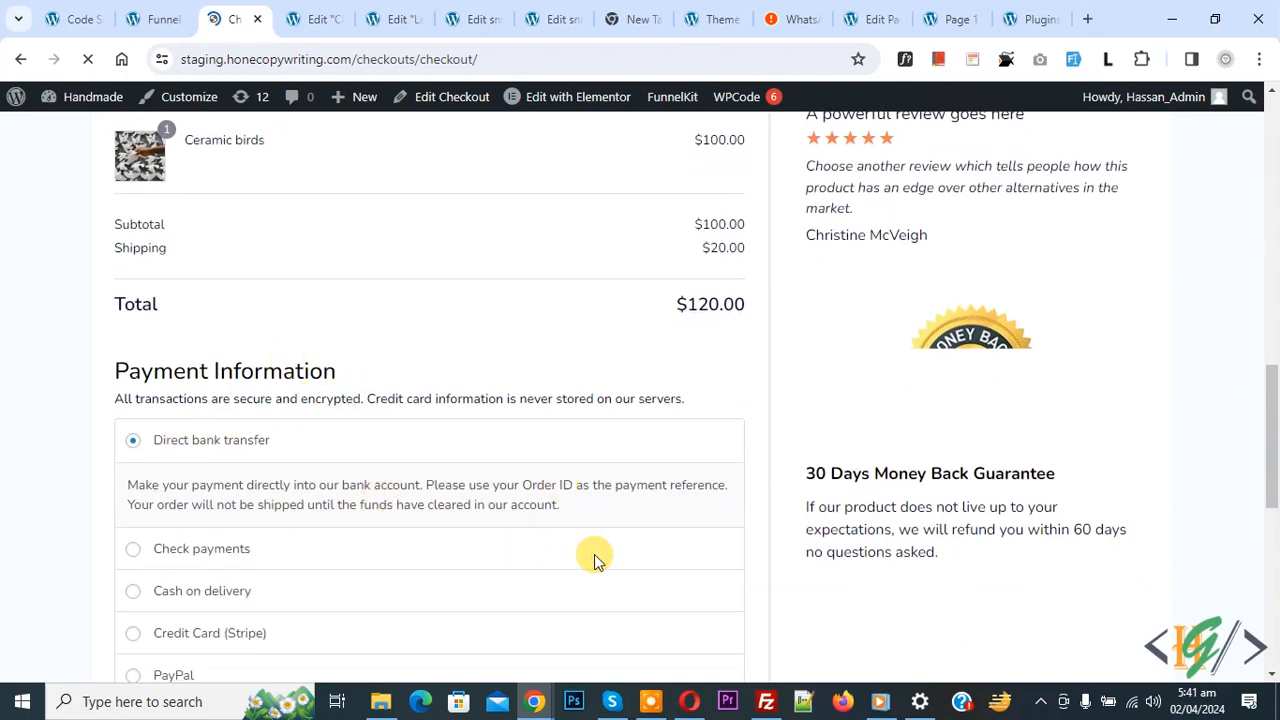
pyautogui.scroll(-2, 591, 557)
pyautogui.scroll(2, 563, 531)
pyautogui.scroll(3, 587, 451)
pyautogui.scroll(3, 608, 477)
pyautogui.scroll(-3, 610, 479)
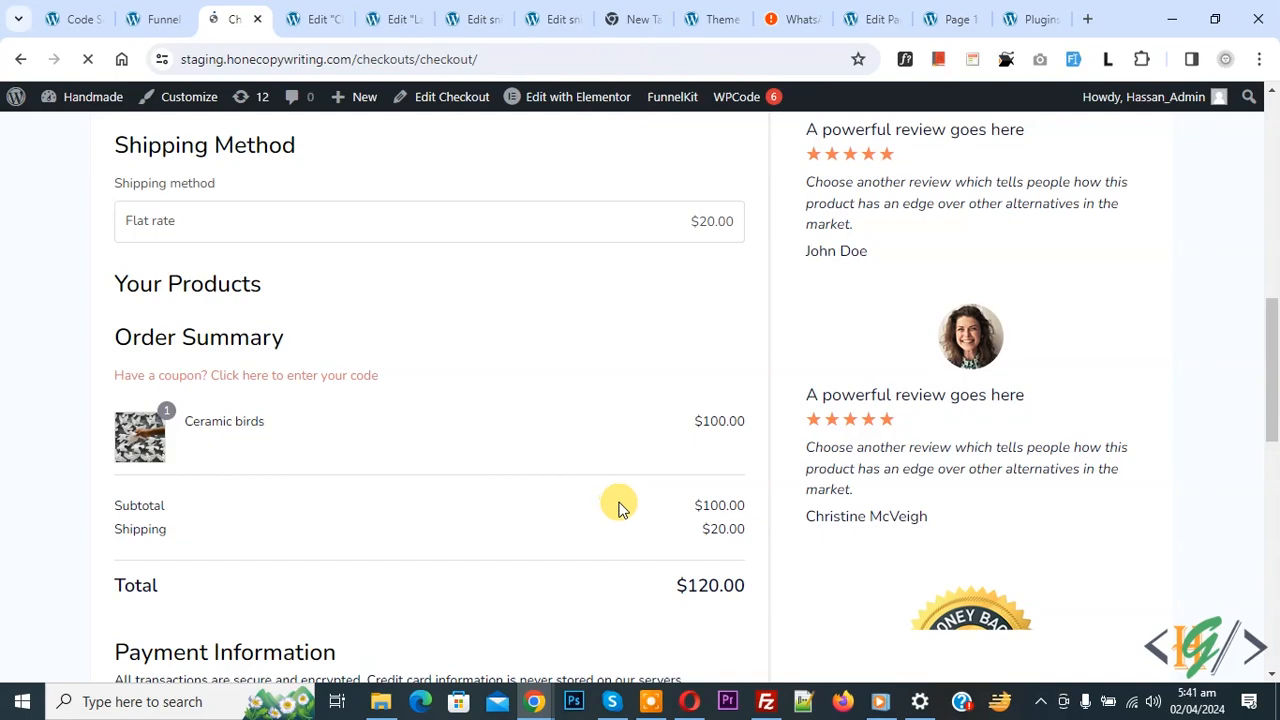